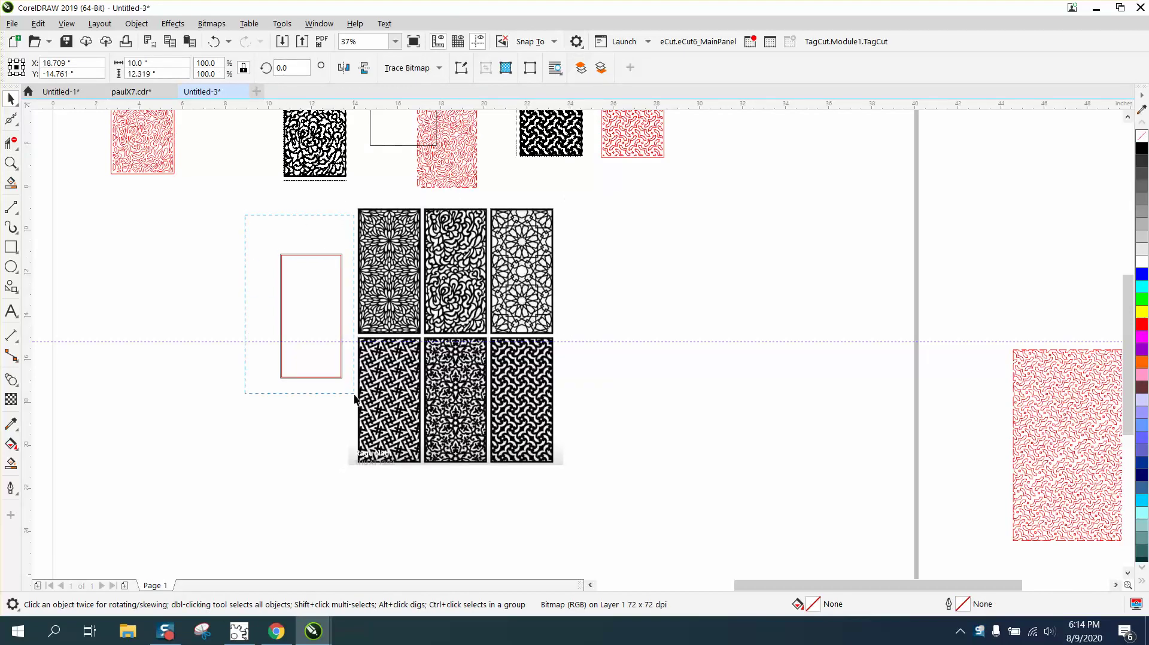
Delete the empty red rectangle beside the six-panel bitmap
left_click_drag(355, 398, 355, 396)
key("Delete")
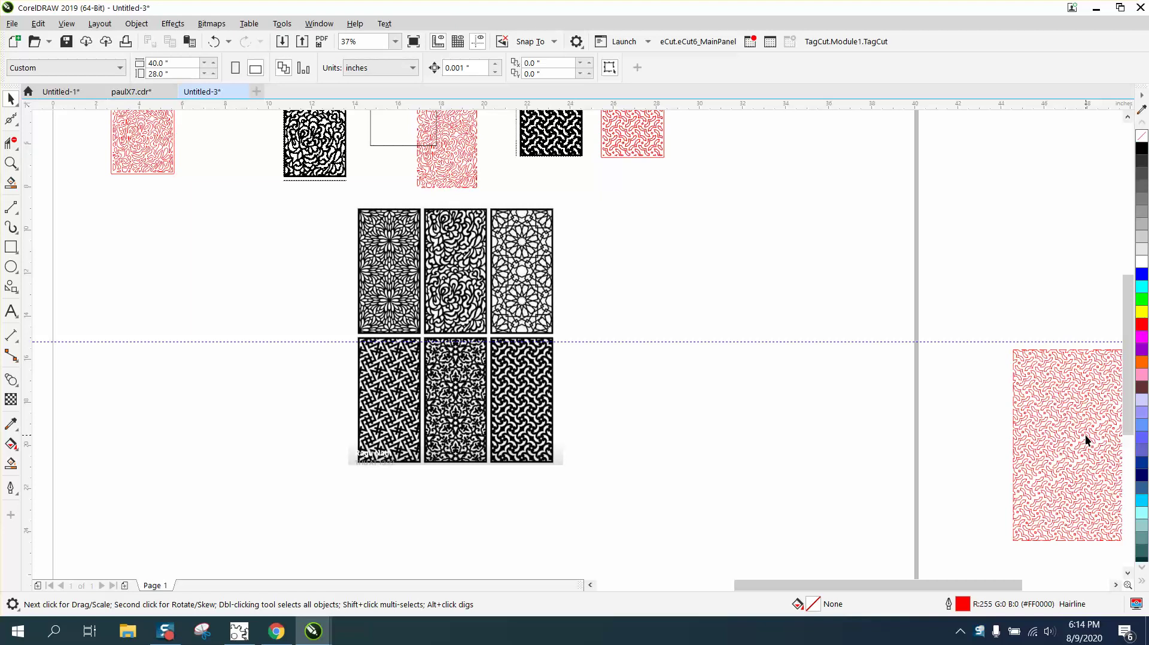
Move the large red traced pattern onto the page and place its black version just below the six-panel bitmap
left_click_drag(1085, 434, 685, 387)
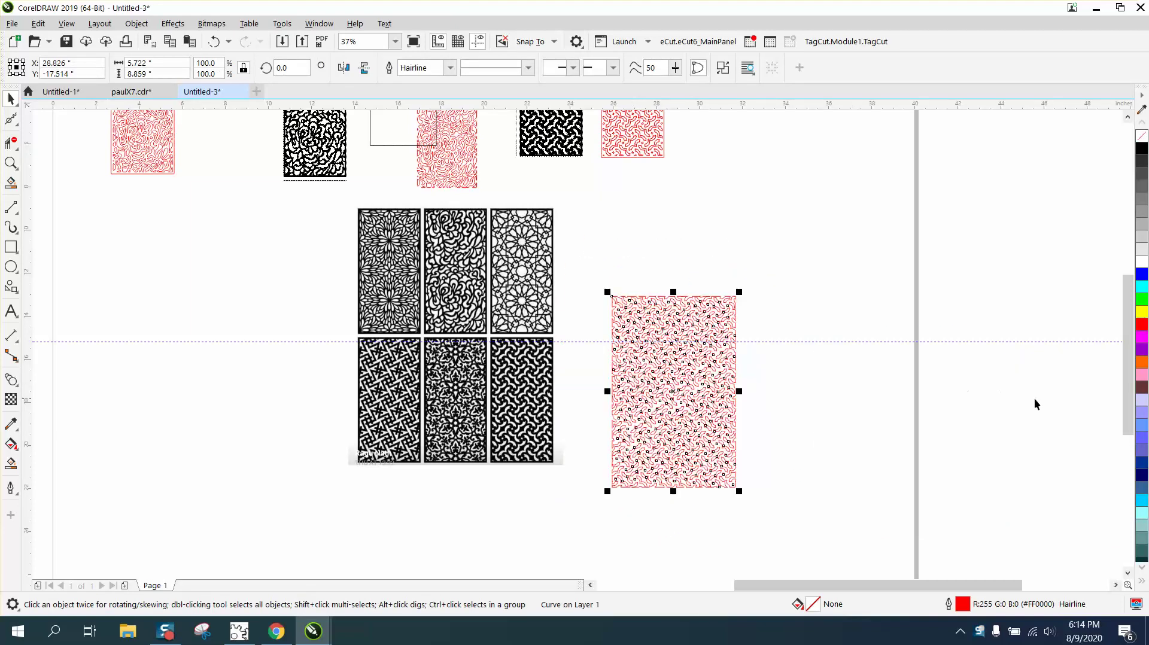
scroll(1036, 403, "down", 2)
left_click_drag(830, 381, 769, 474)
Examine the large black pattern and the smaller black and red traced panels on the page up close
left_click(11, 163)
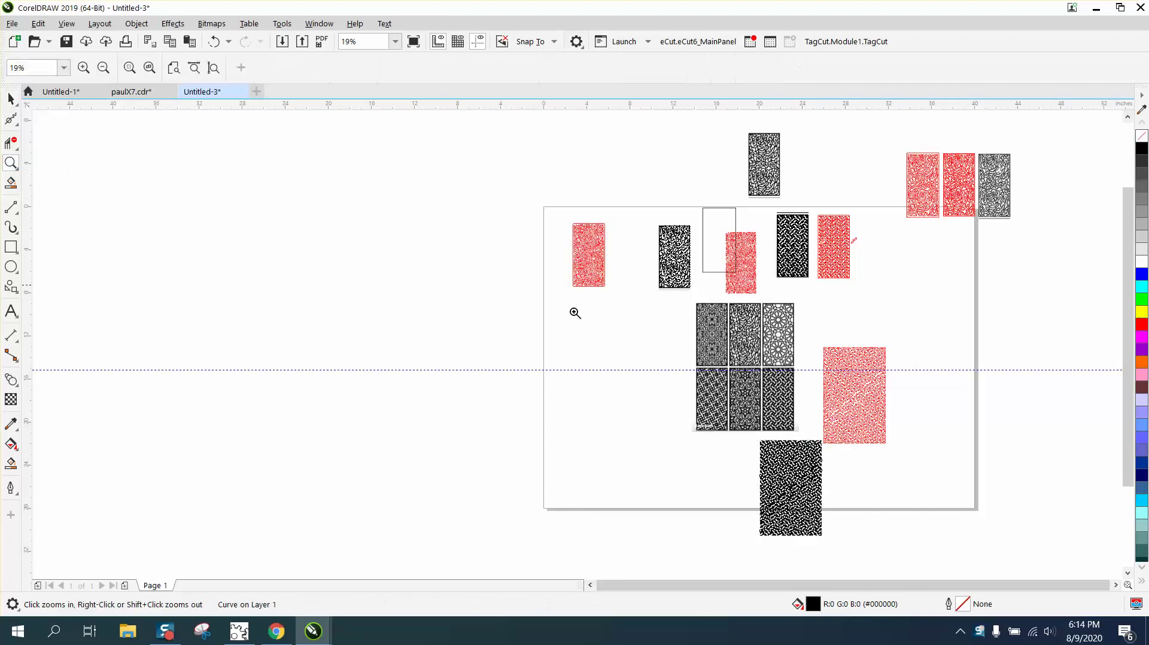
left_click_drag(734, 404, 870, 532)
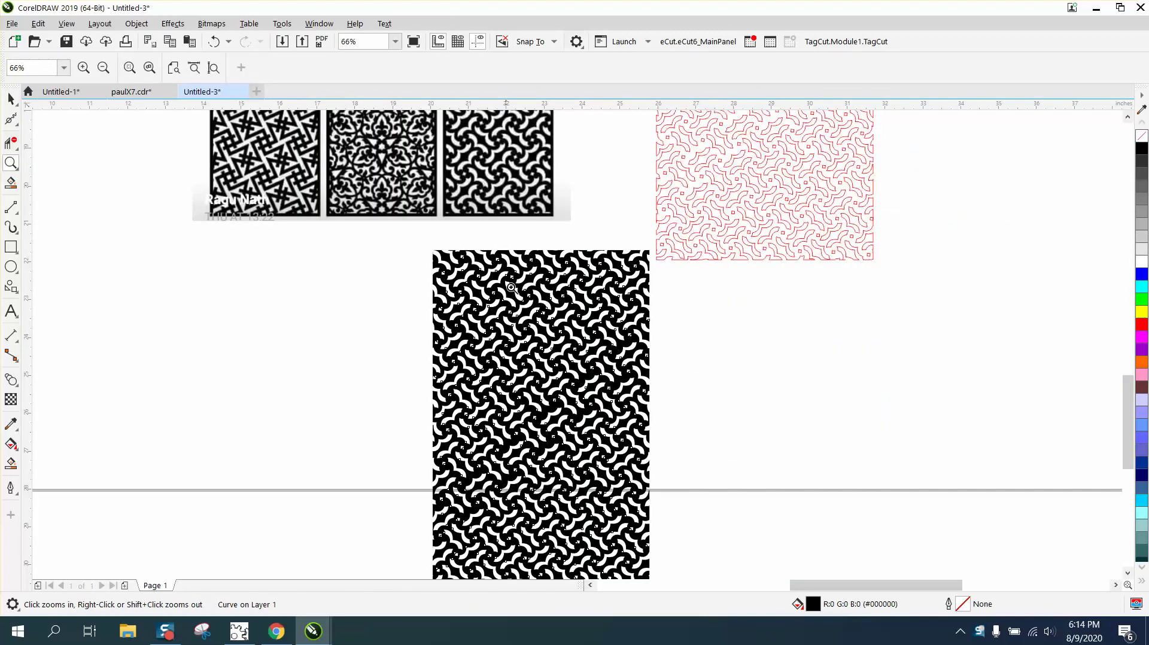
right_click(602, 298)
right_click(605, 293)
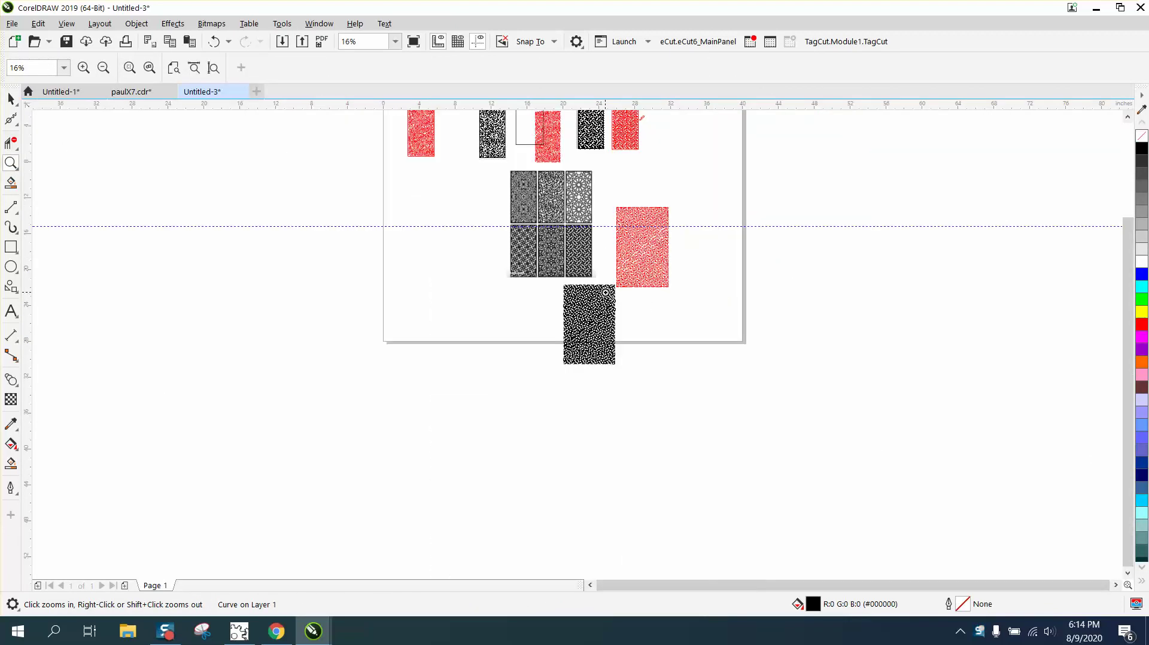
right_click(605, 292)
left_click_drag(530, 193, 563, 228)
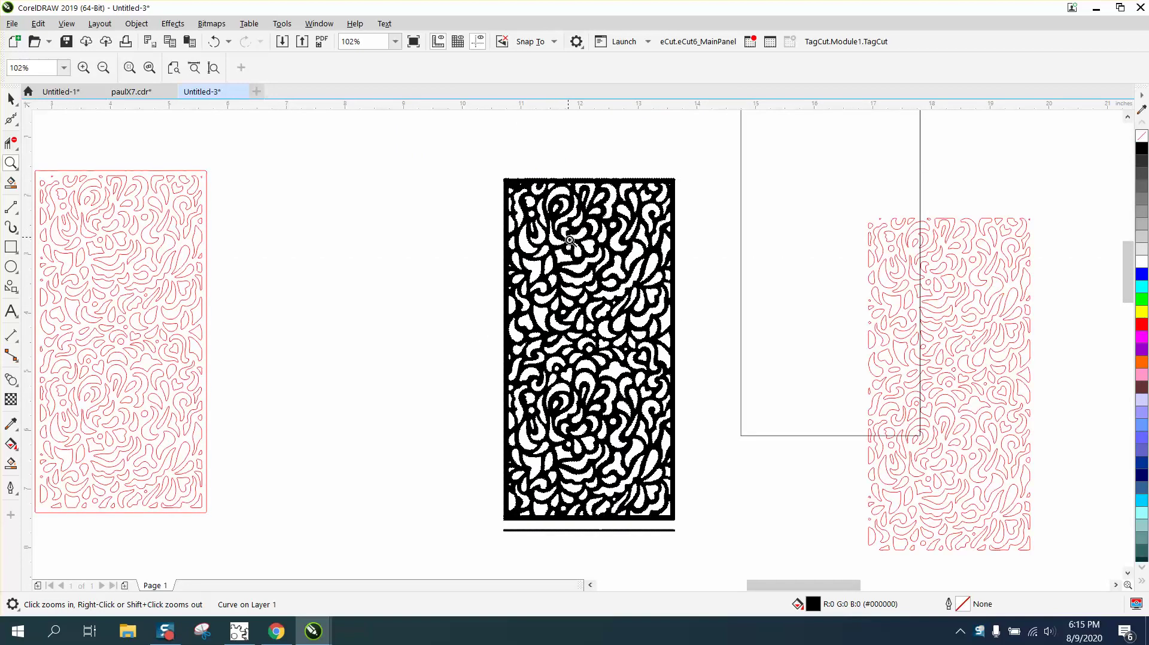
right_click(569, 240)
right_click(570, 240)
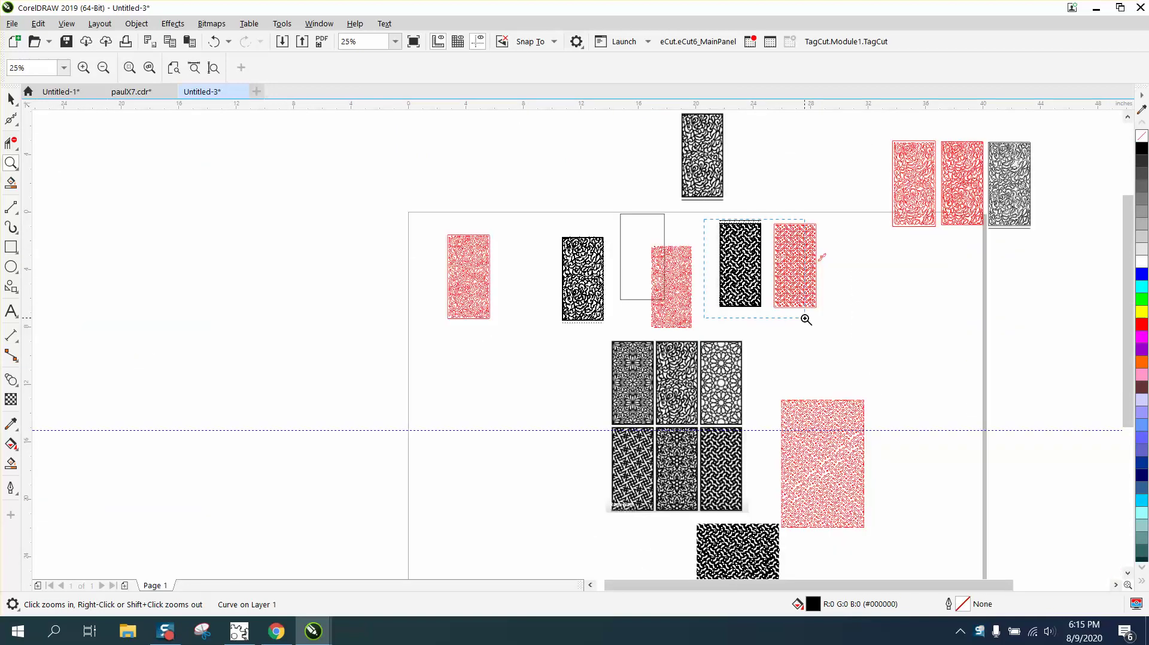
left_click_drag(806, 319, 806, 319)
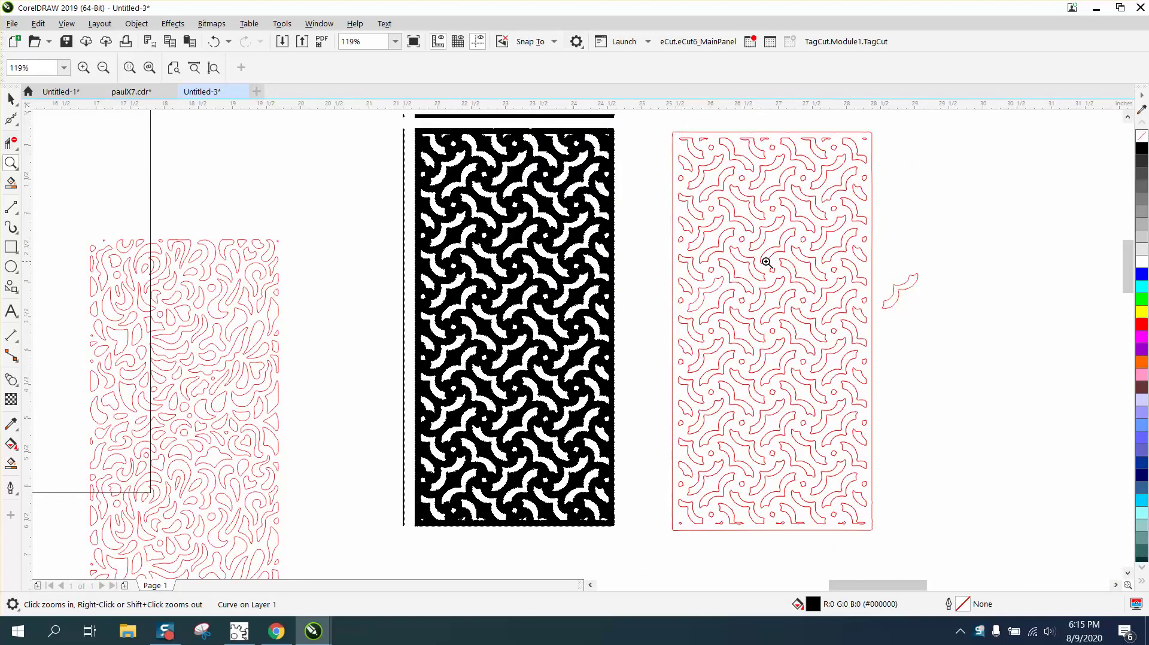
right_click(791, 266)
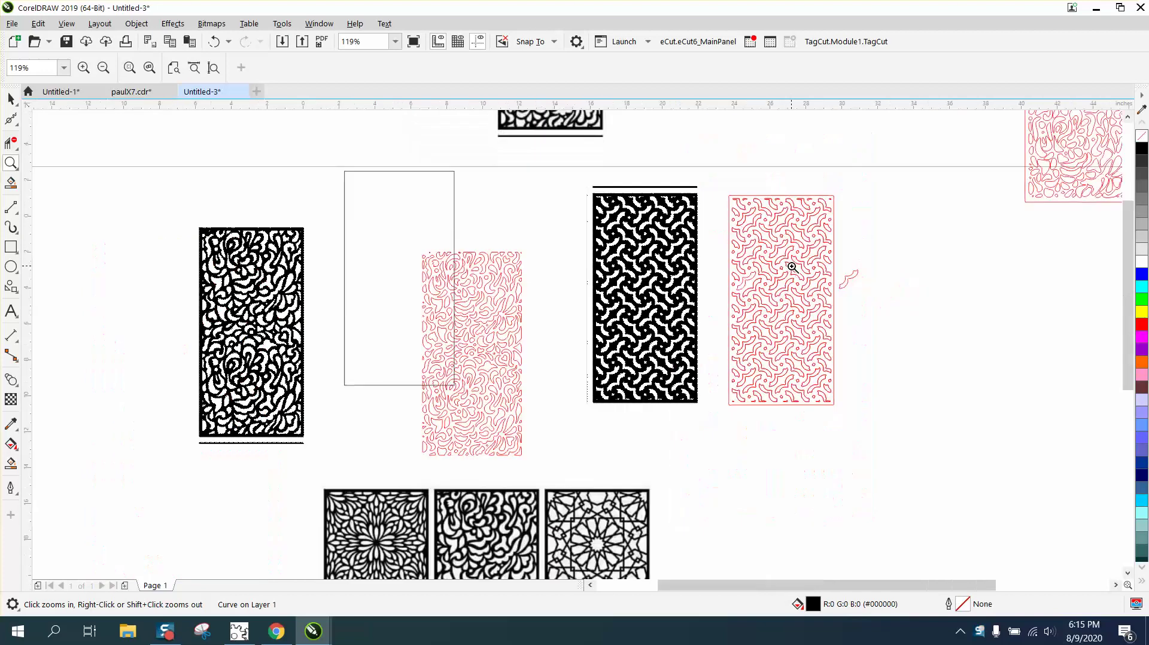
right_click(791, 267)
left_click_drag(344, 237, 452, 385)
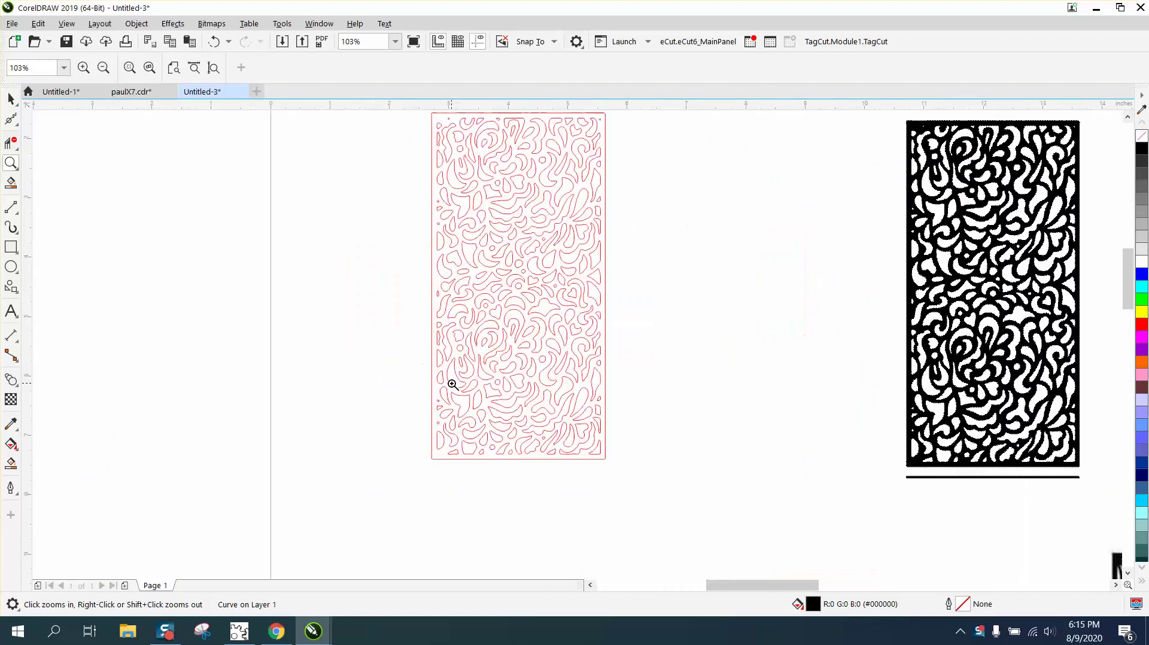
right_click(532, 265)
right_click(526, 255)
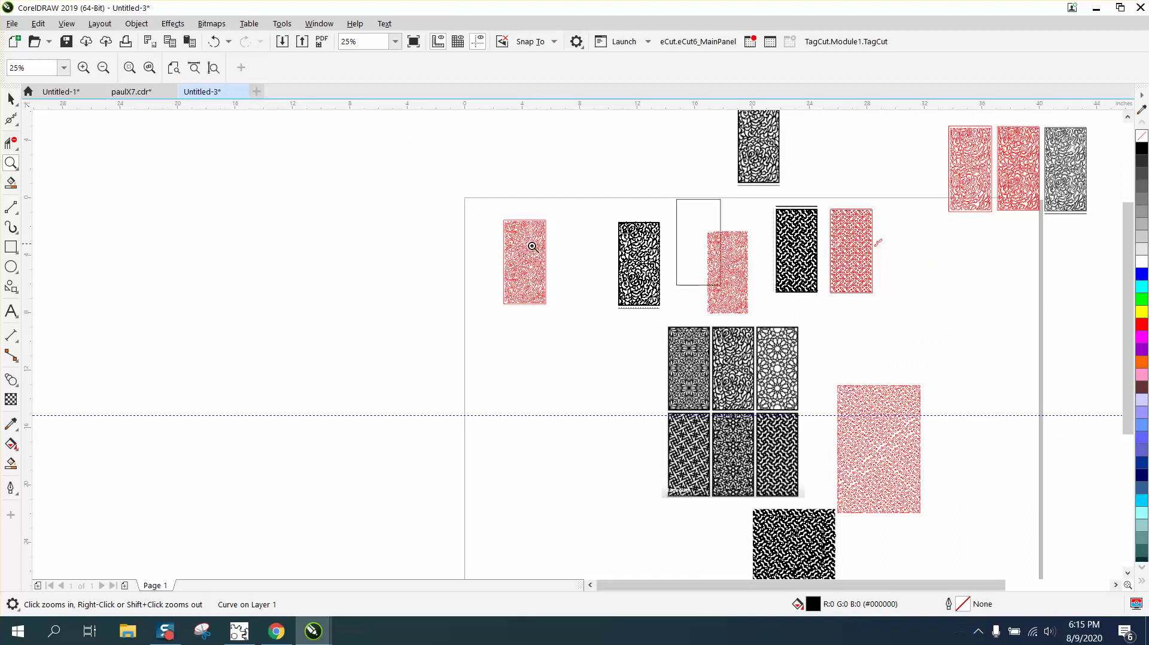
Delete the empty black rectangle overlapping the red traced panel near the page's upper edge
left_click(11, 98)
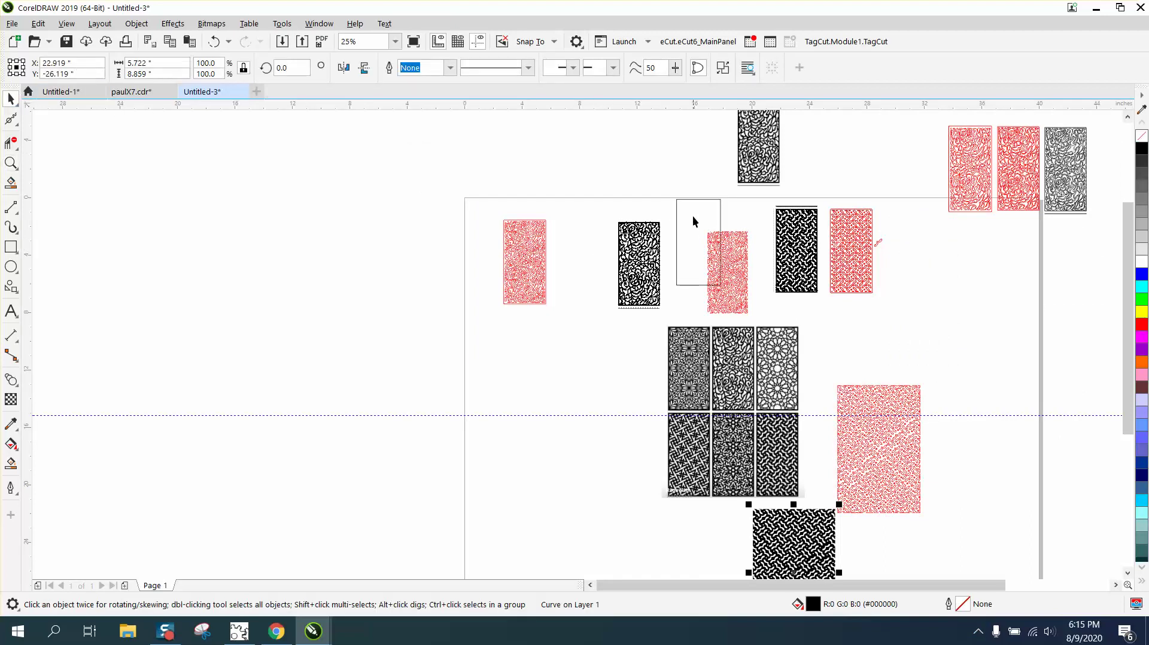
left_click(698, 199)
left_click(723, 193)
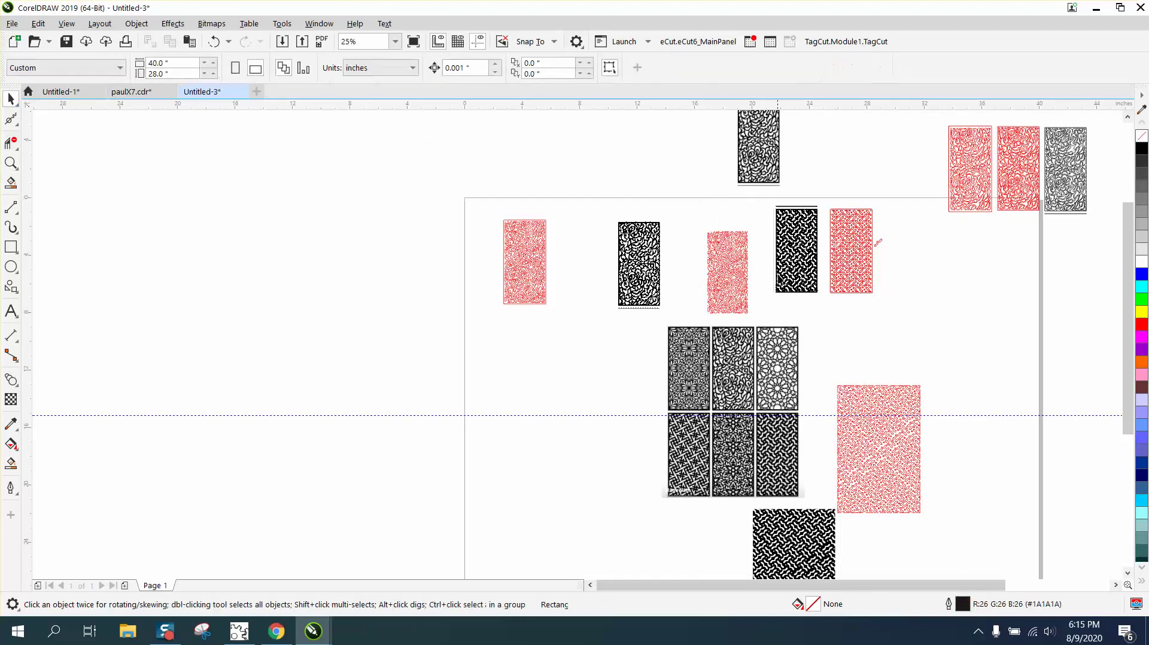
Place the two copies of the six-panel bitmap side by side off the page, beyond its left edge
left_click(771, 369)
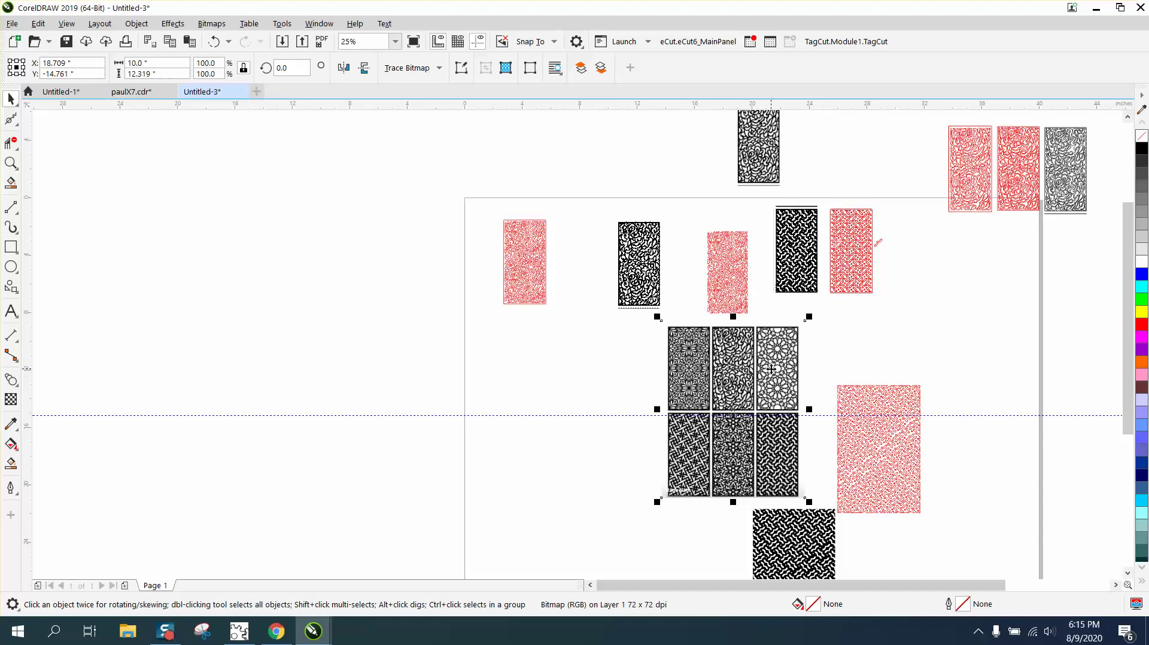
left_click_drag(758, 384, 330, 252)
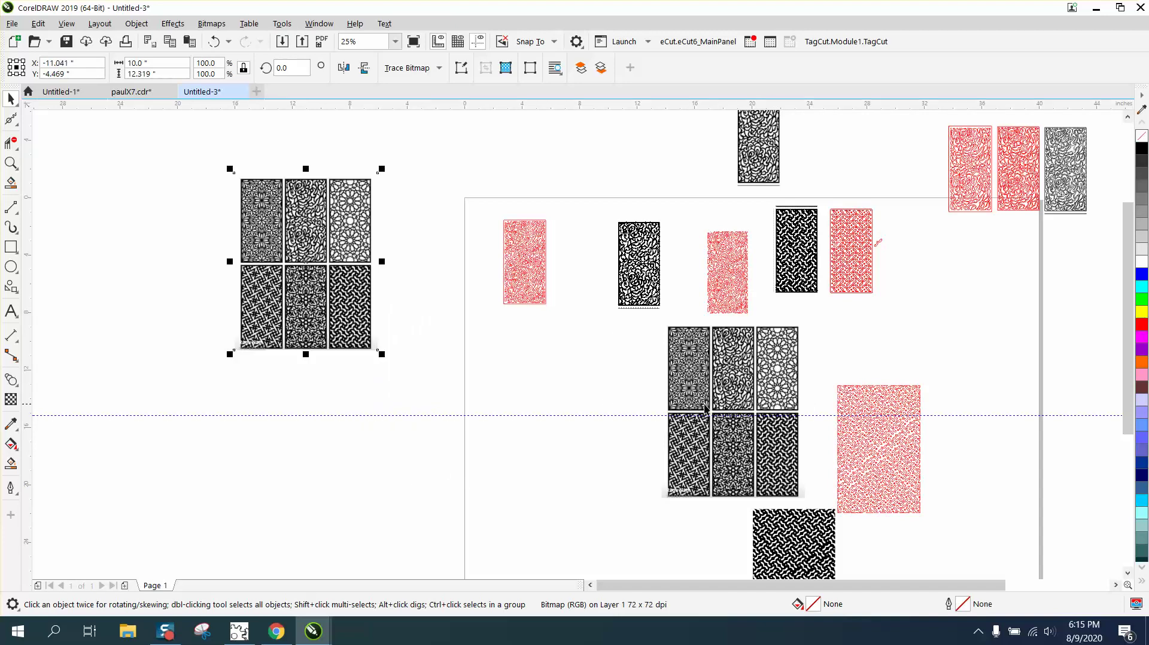
left_click_drag(247, 254, 143, 259)
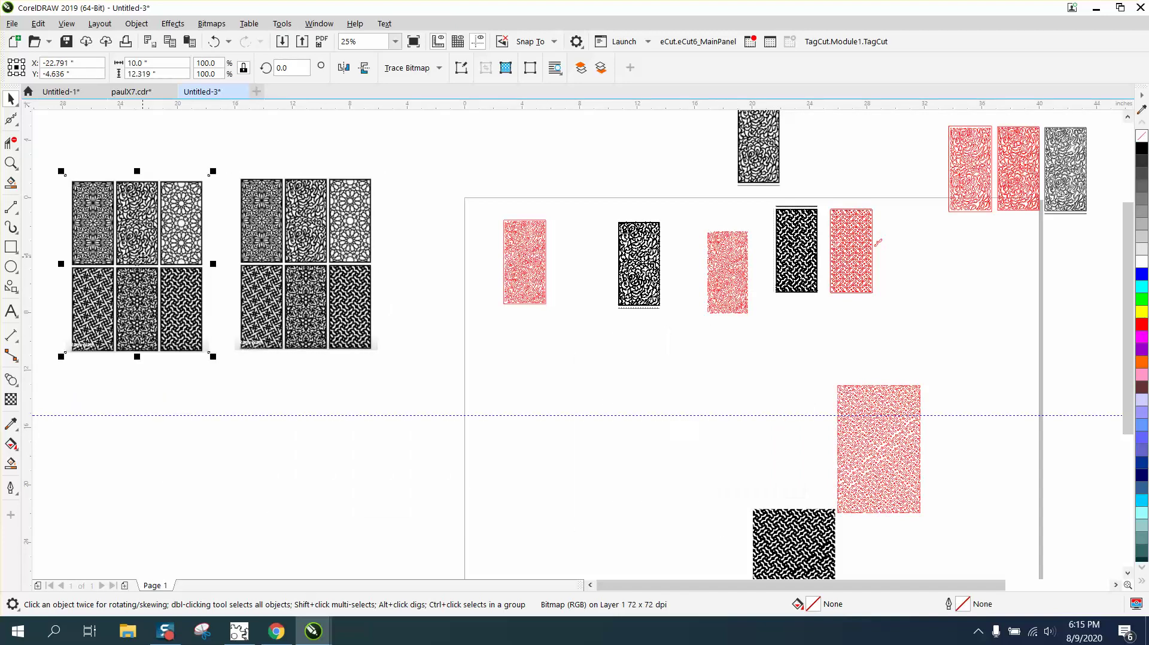
Inspect the six-panel bitmap, the single panel above the page and the three traced panels at the page's upper right corner
left_click(11, 163)
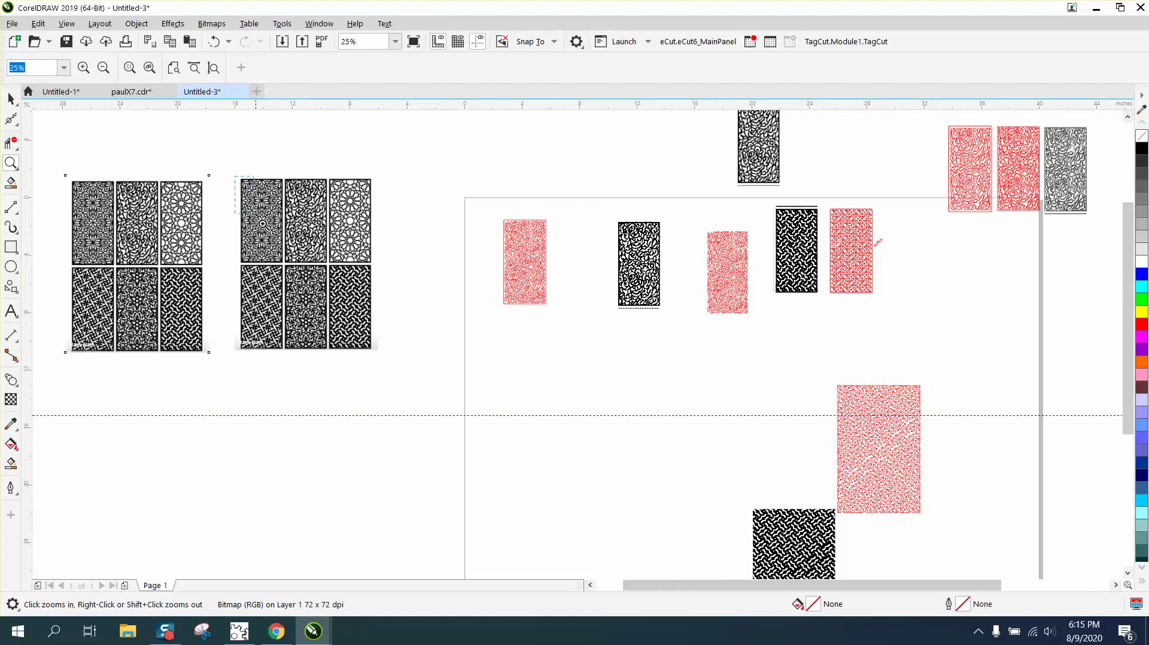
left_click_drag(263, 224, 347, 263)
right_click(349, 262)
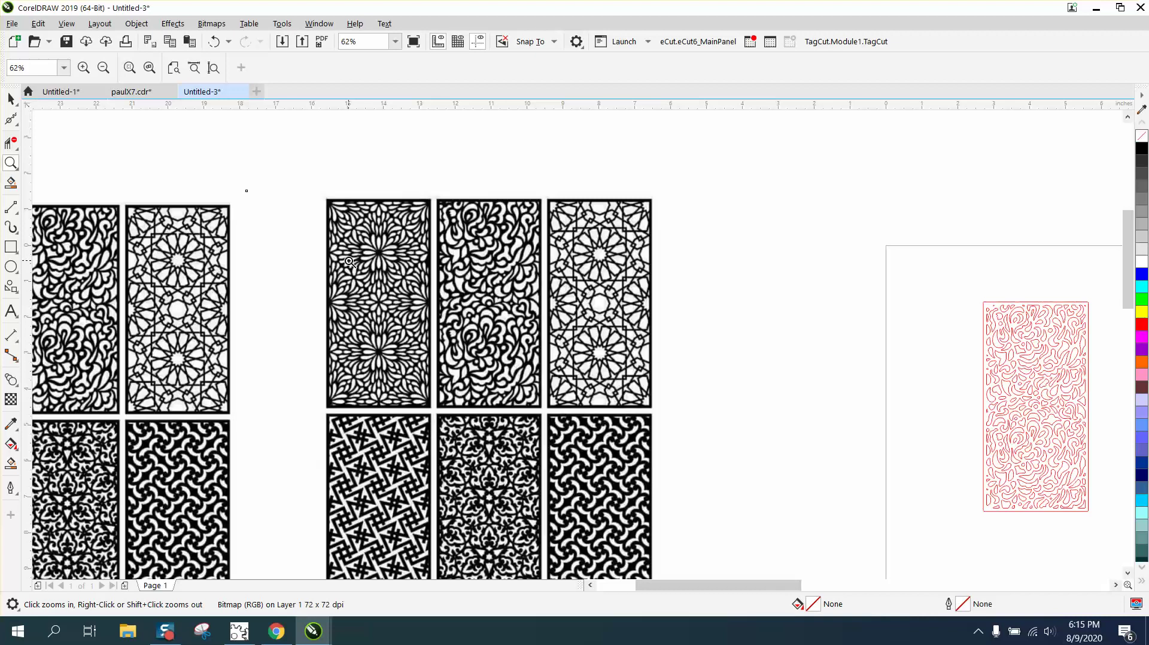
right_click(349, 262)
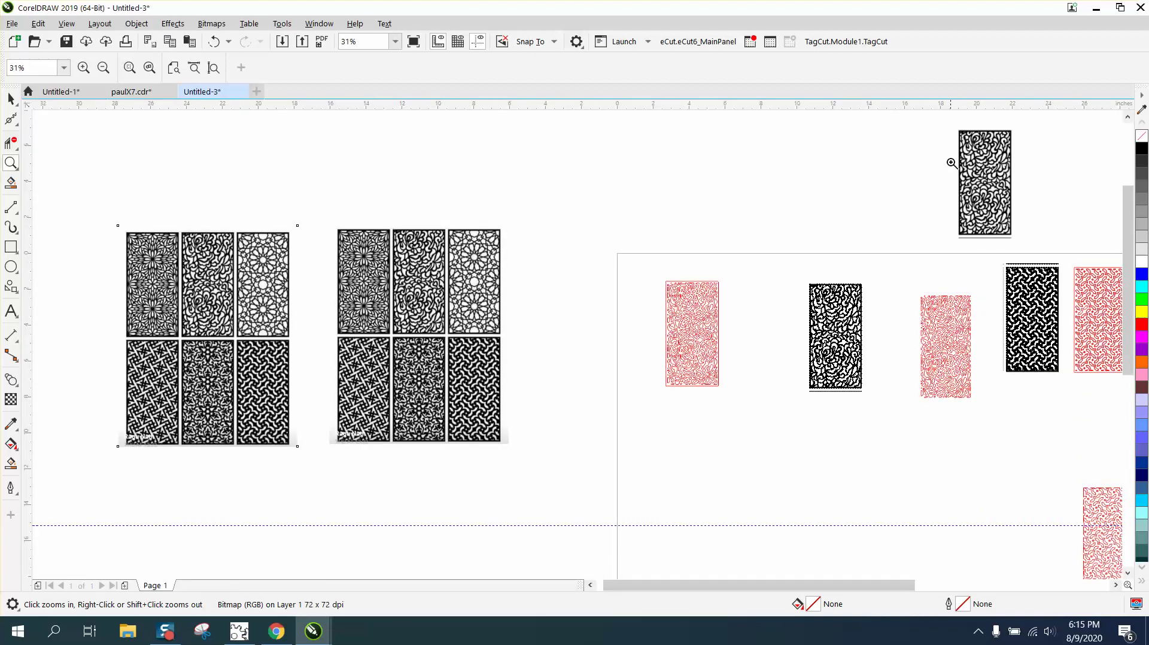
left_click_drag(1073, 260, 1071, 260)
right_click(694, 275)
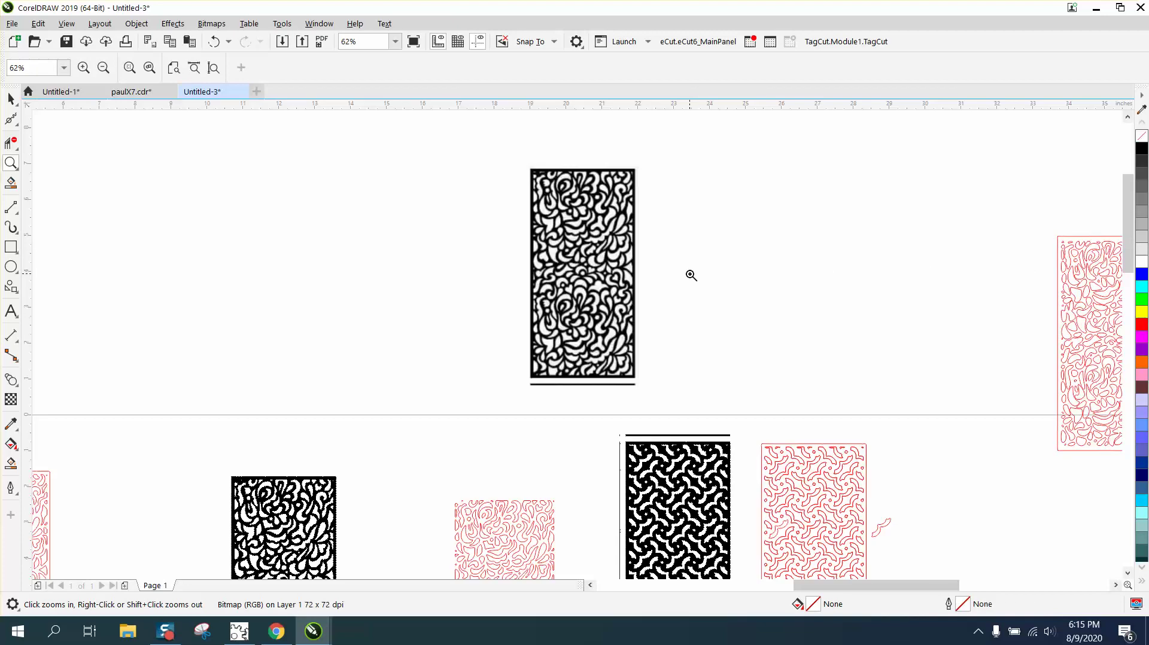
right_click(691, 274)
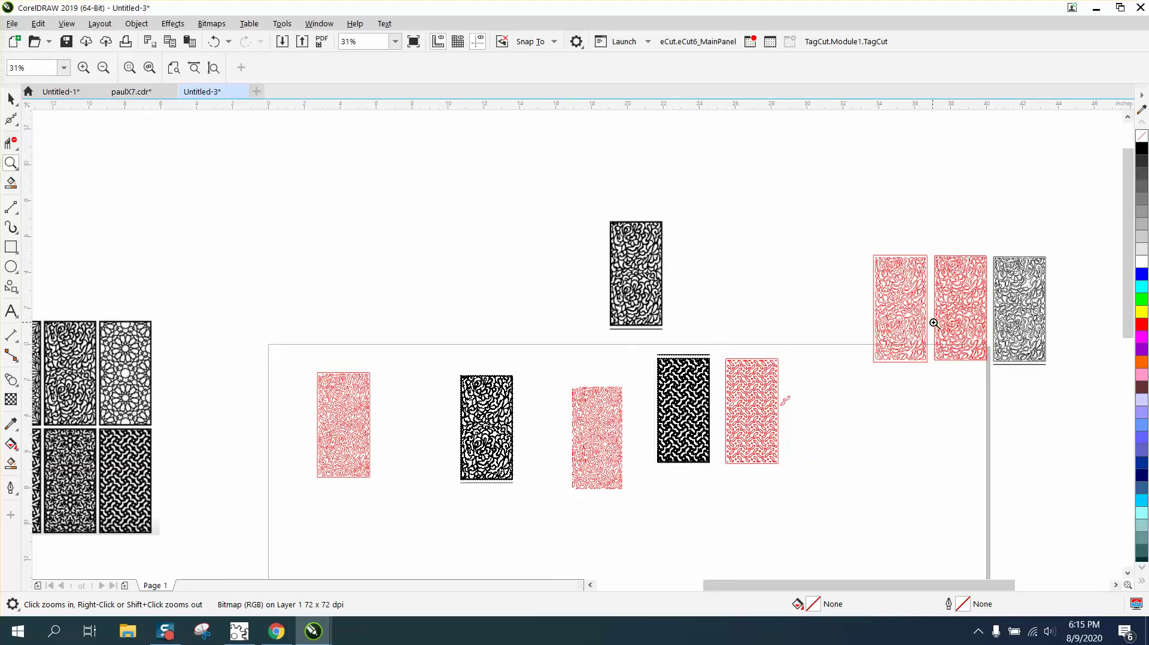
left_click_drag(996, 272, 1064, 372)
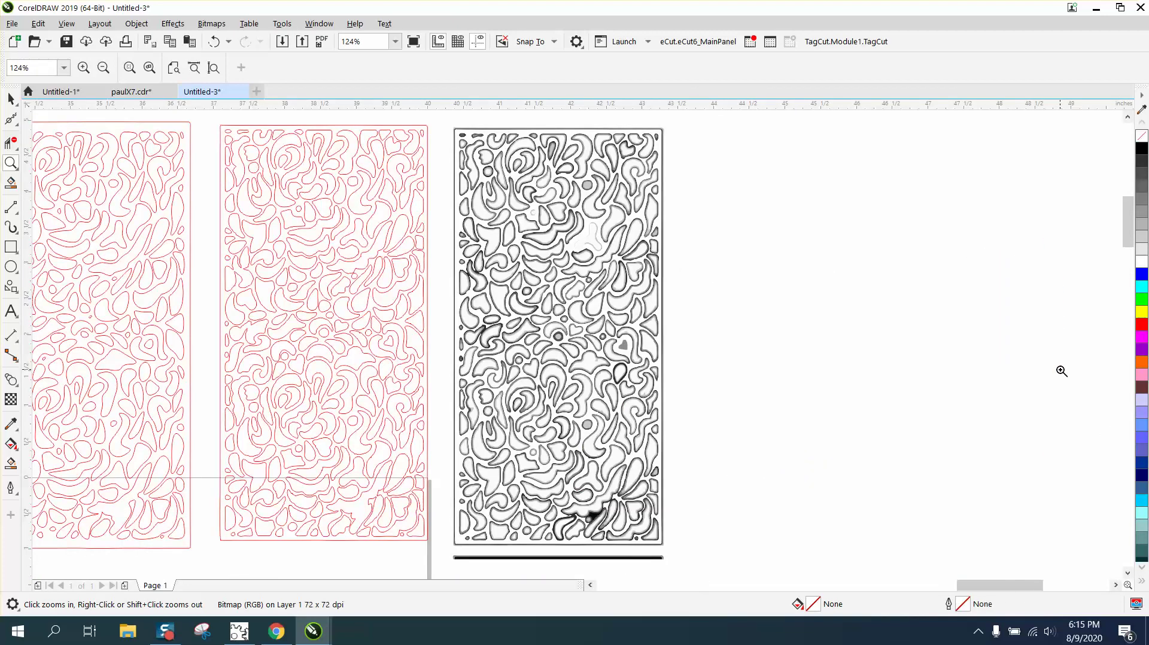
right_click(388, 315)
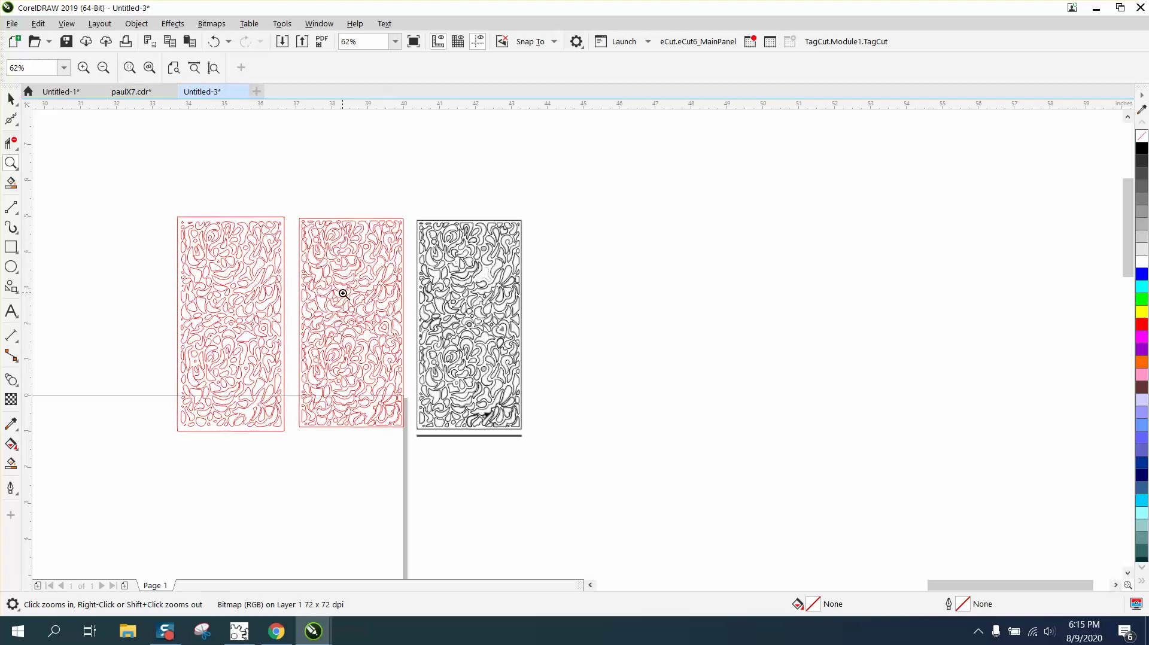
right_click(347, 294)
right_click(348, 293)
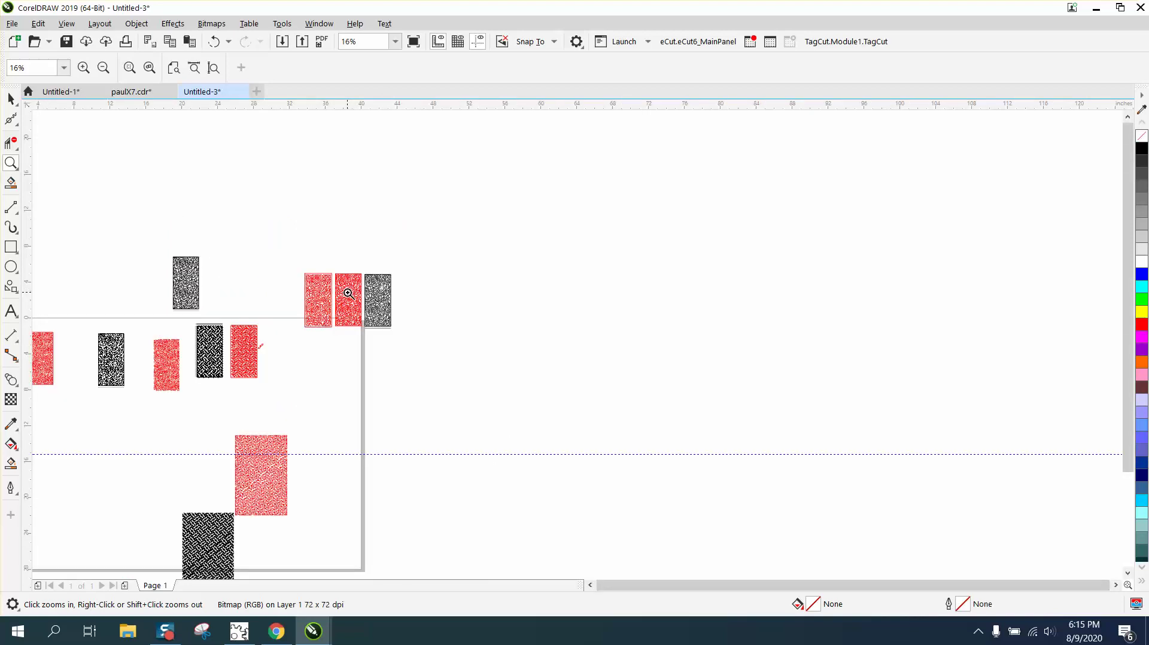
right_click(348, 293)
right_click(347, 293)
Compare the individual pattern panels of the outer six-panel bitmap at close zoom
left_click_drag(212, 282, 282, 332)
left_click_drag(162, 214, 301, 337)
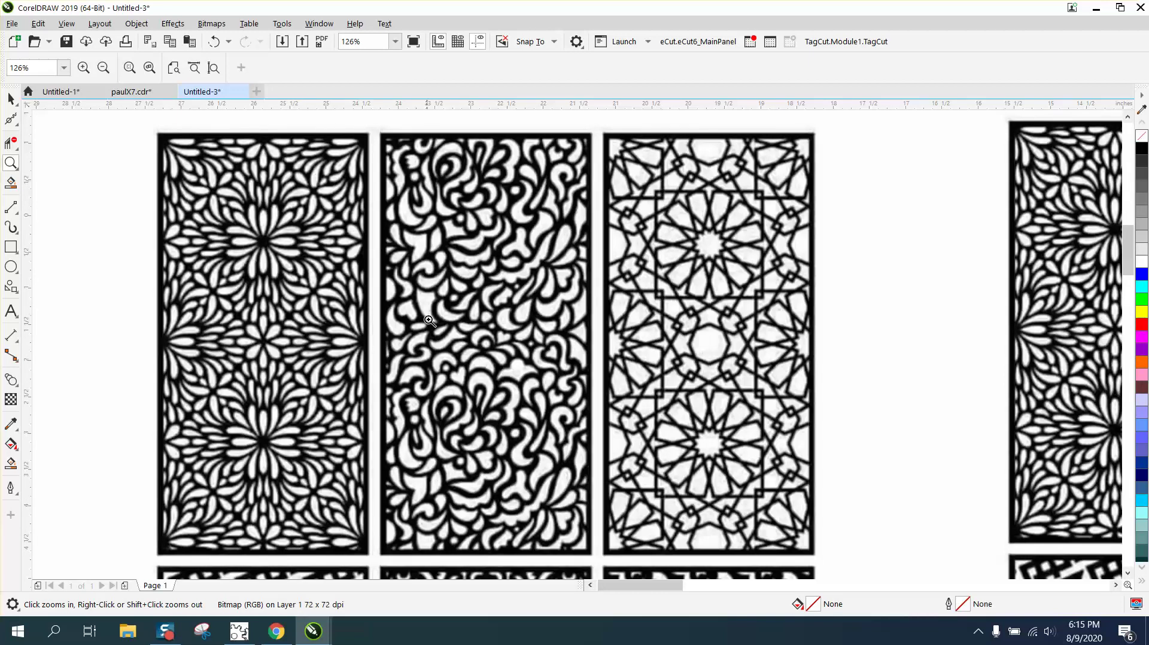
right_click(466, 331)
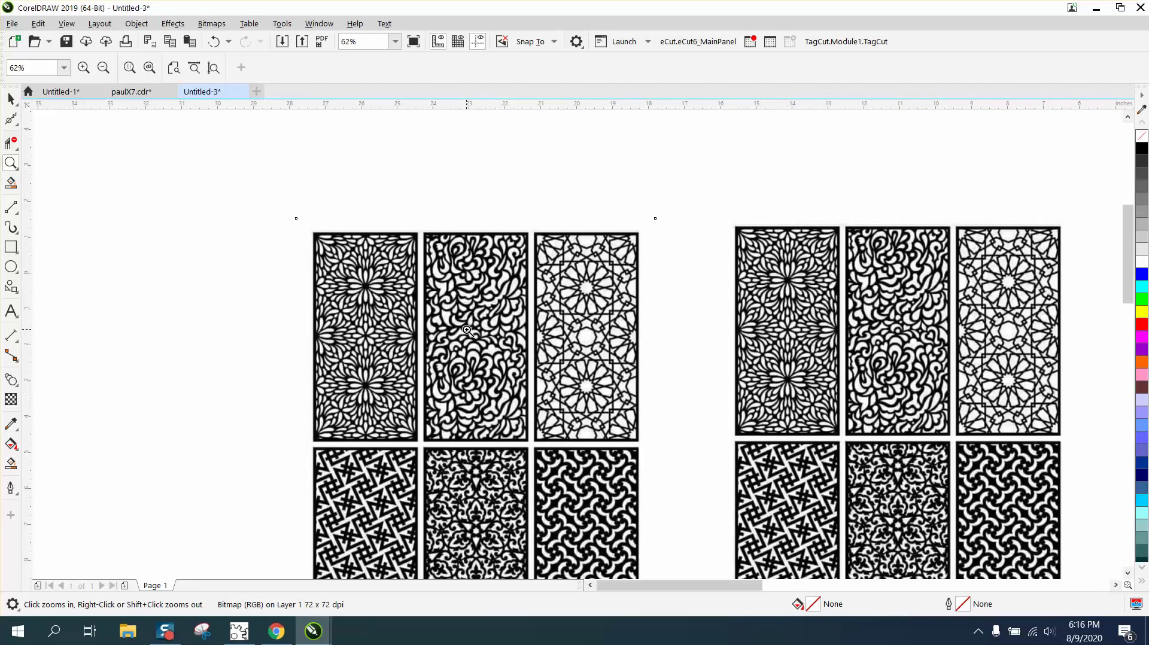
right_click(580, 359)
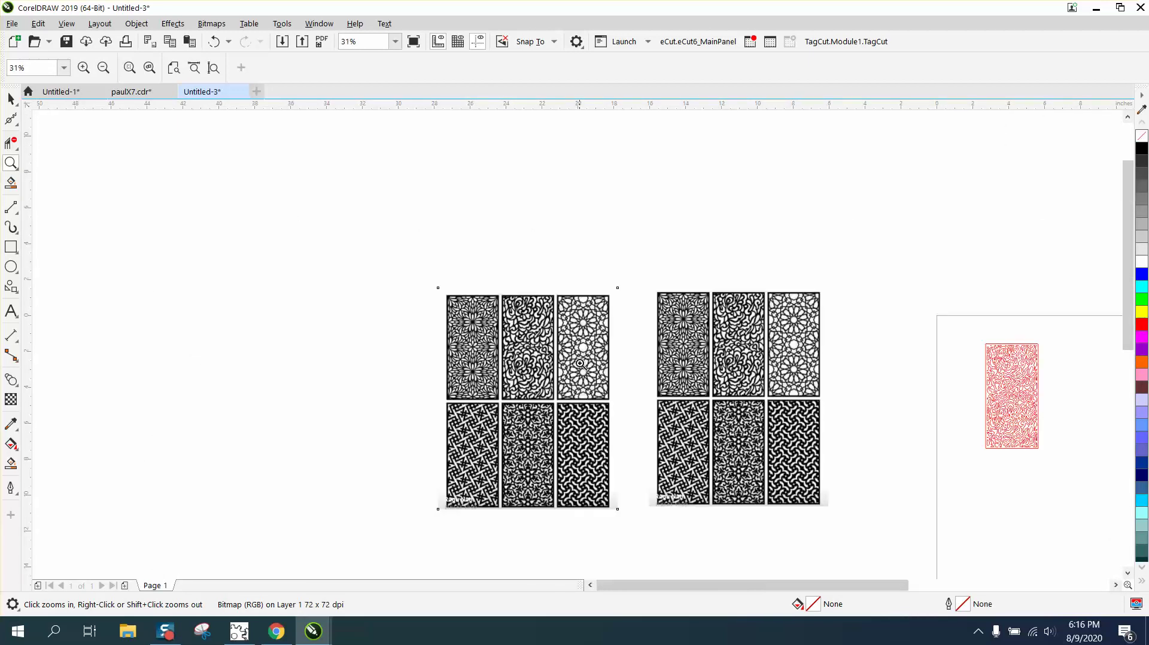
left_click_drag(581, 421, 405, 350)
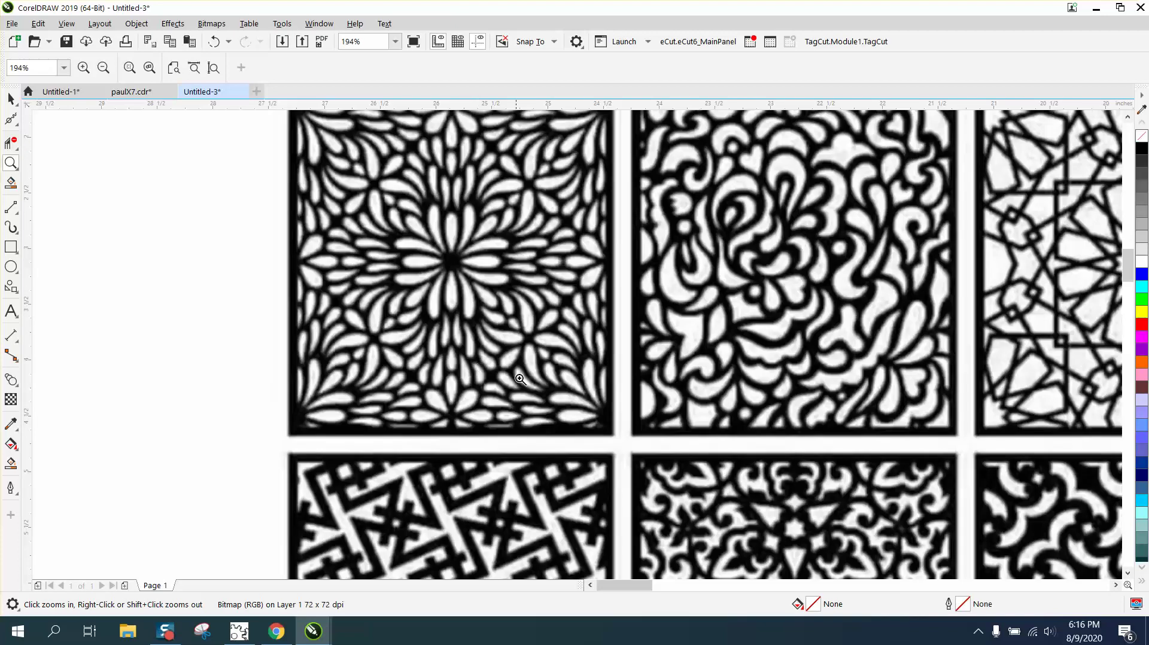
right_click(417, 321)
right_click(417, 322)
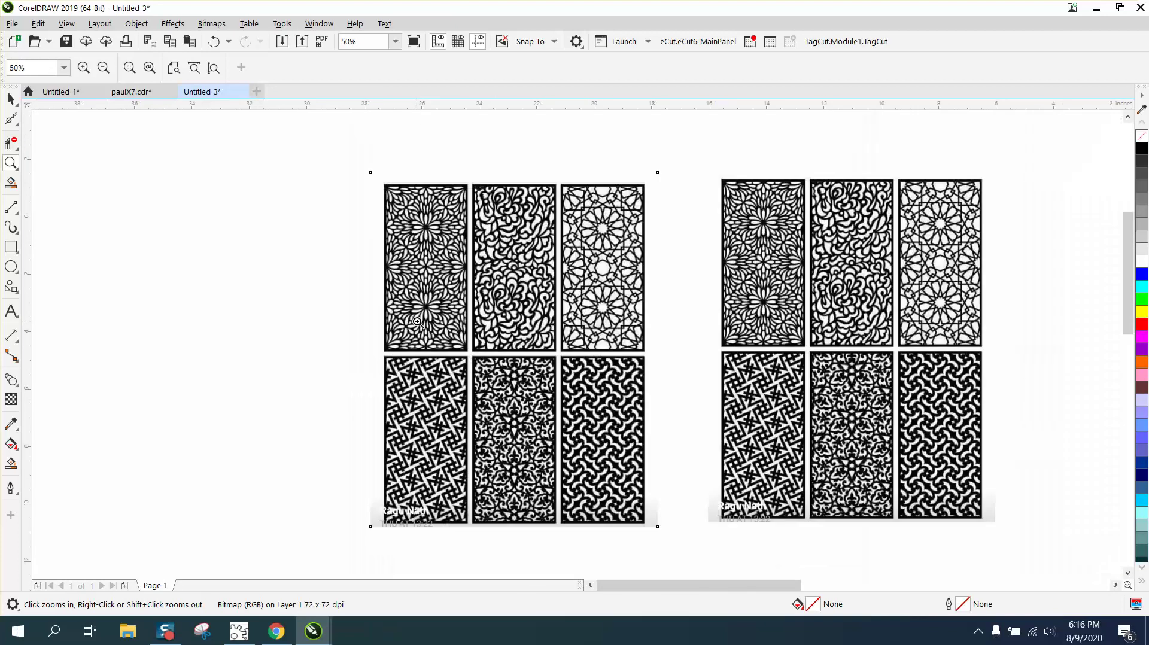
Crop the outer six-panel bitmap down to its lower-right swirl pattern panel
left_click(613, 415)
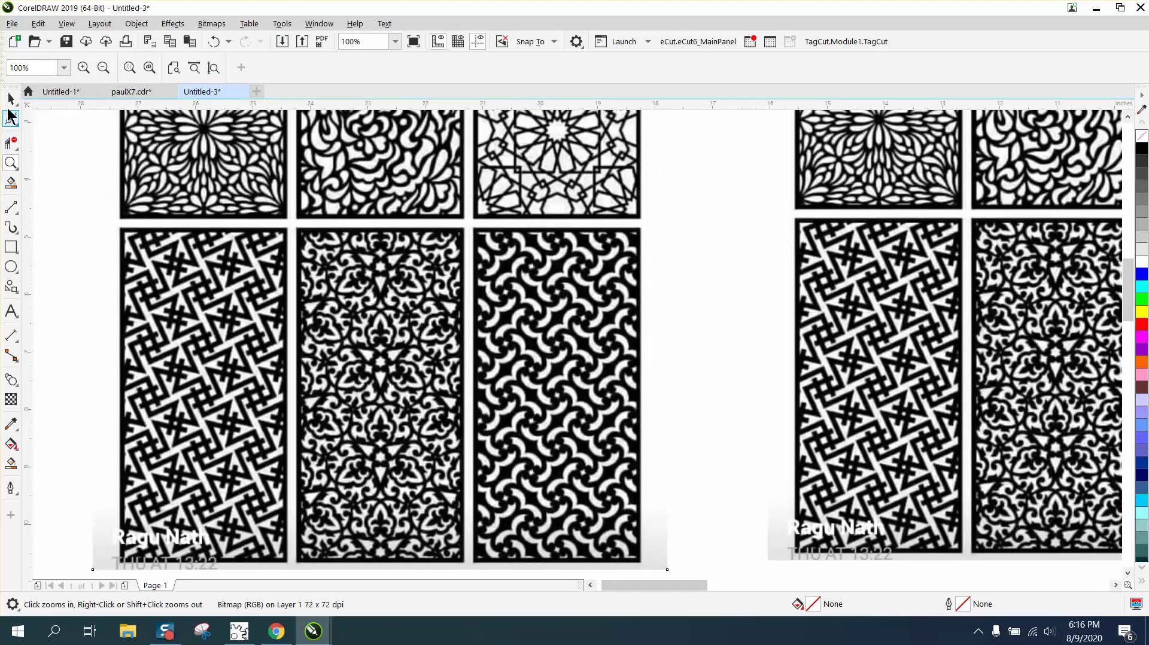
left_click(11, 99)
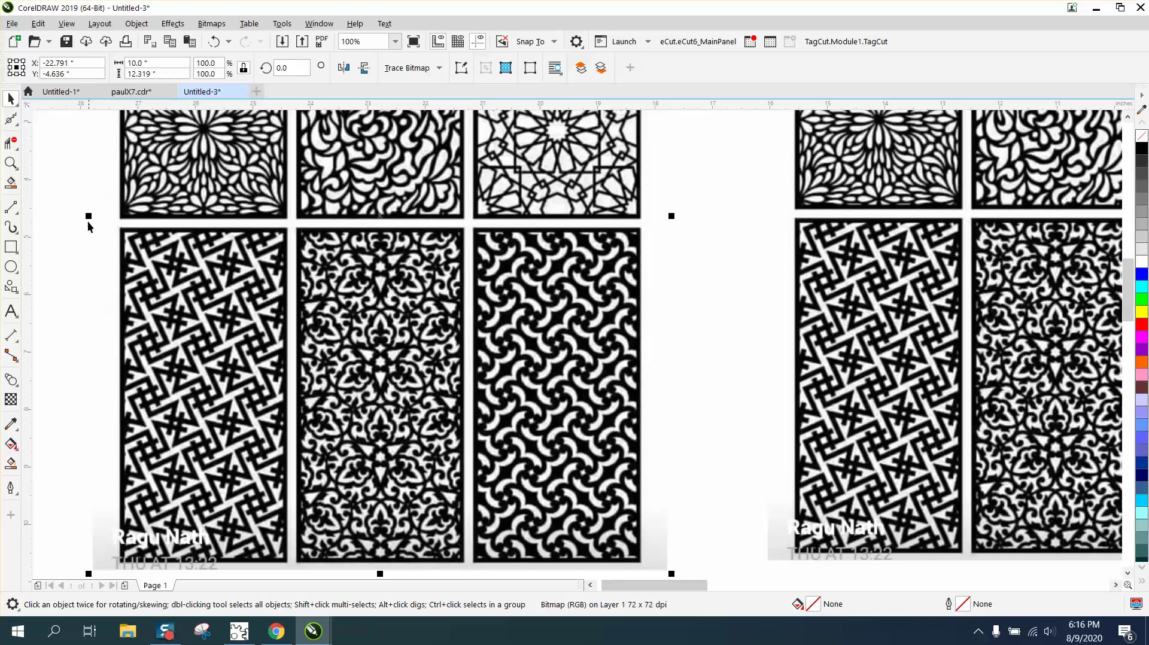
left_click(15, 146)
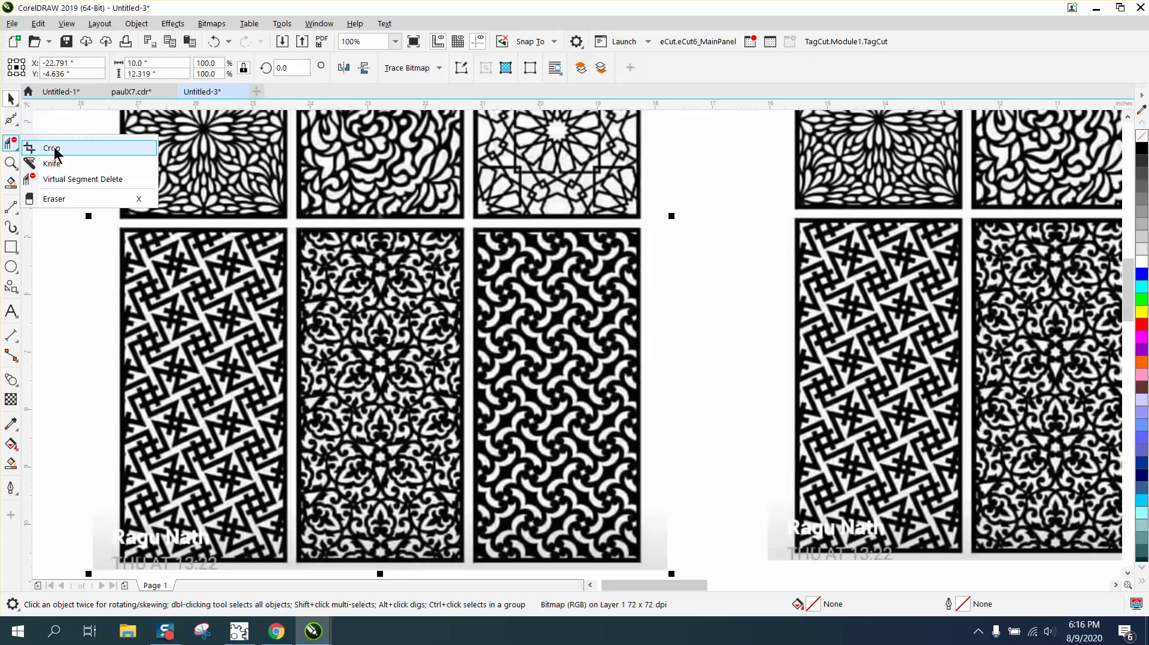
left_click(52, 149)
left_click_drag(471, 226, 645, 568)
left_click(64, 131)
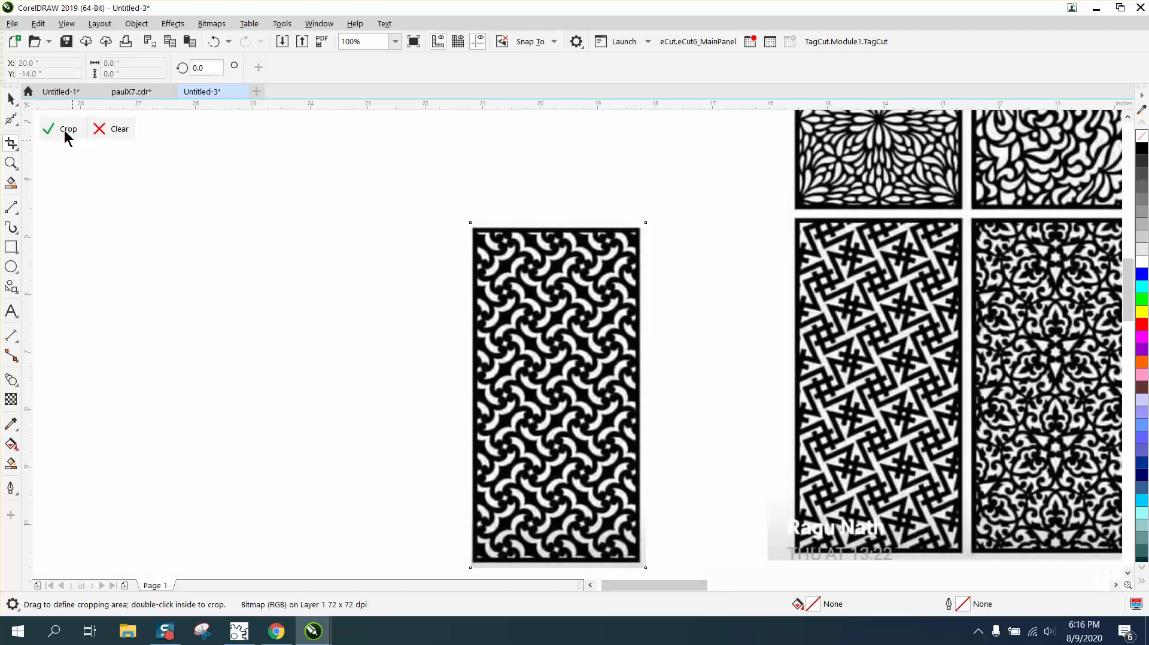
scroll(284, 262, "down", 1)
left_click_drag(318, 319, 260, 296)
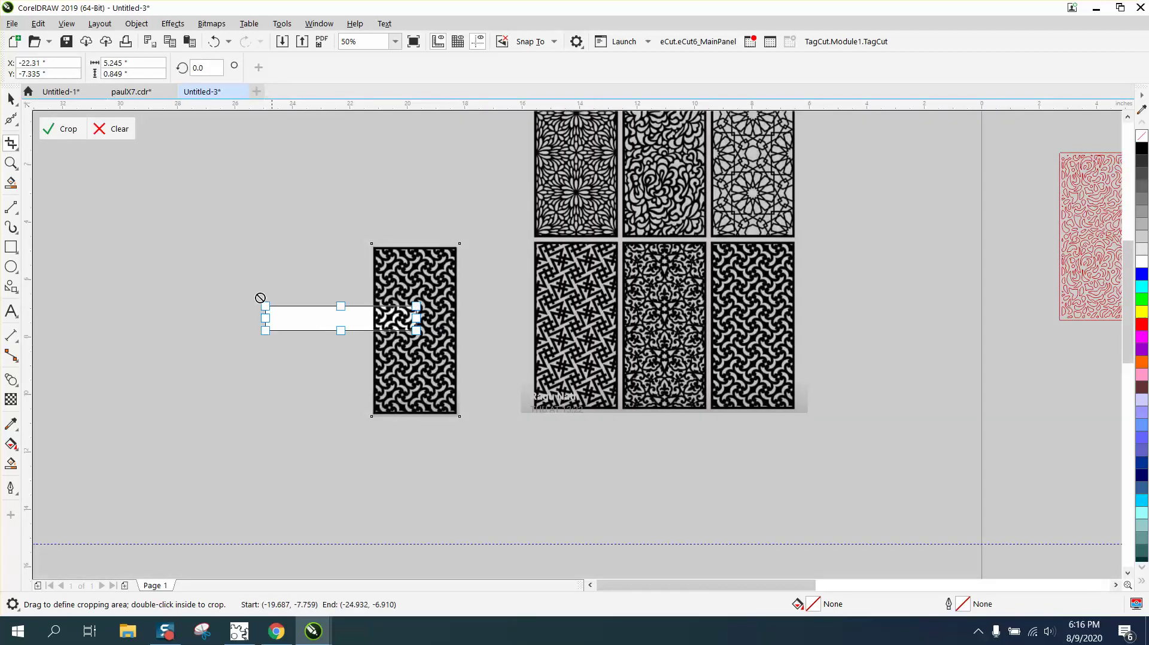
left_click(103, 131)
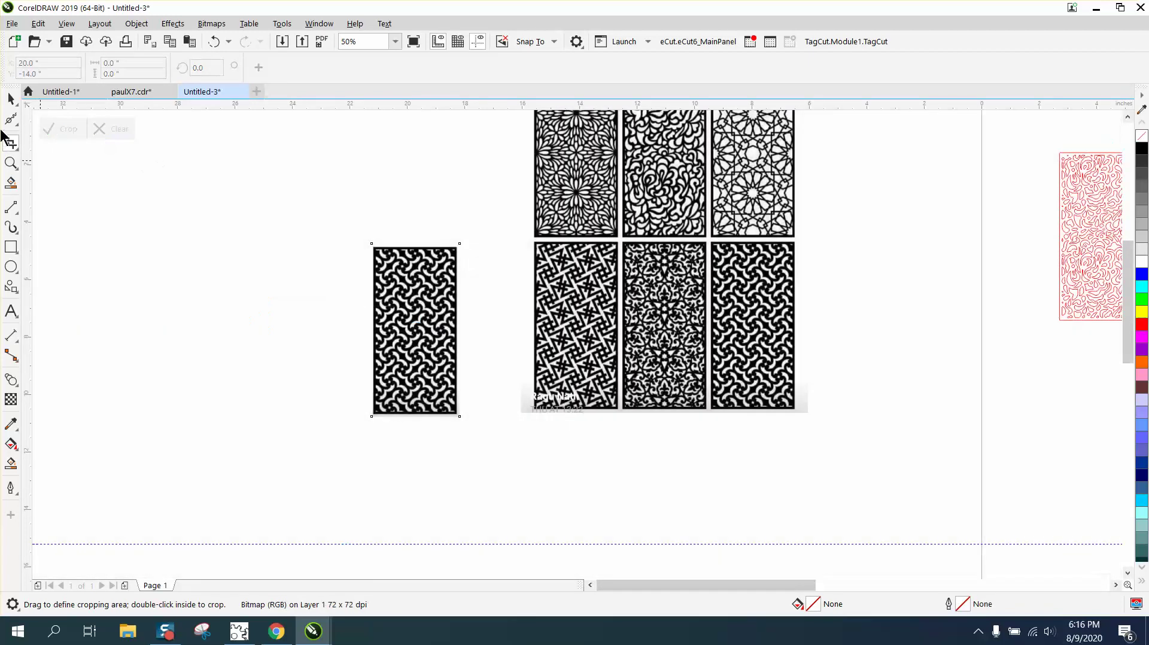
Move the cropped swirl panel farther away from the six-panel bitmap and resample it to 300 dpi
left_click(11, 99)
mouse_move(427, 318)
left_mouse_down()
mouse_move(310, 307)
mouse_move(284, 278)
left_mouse_up()
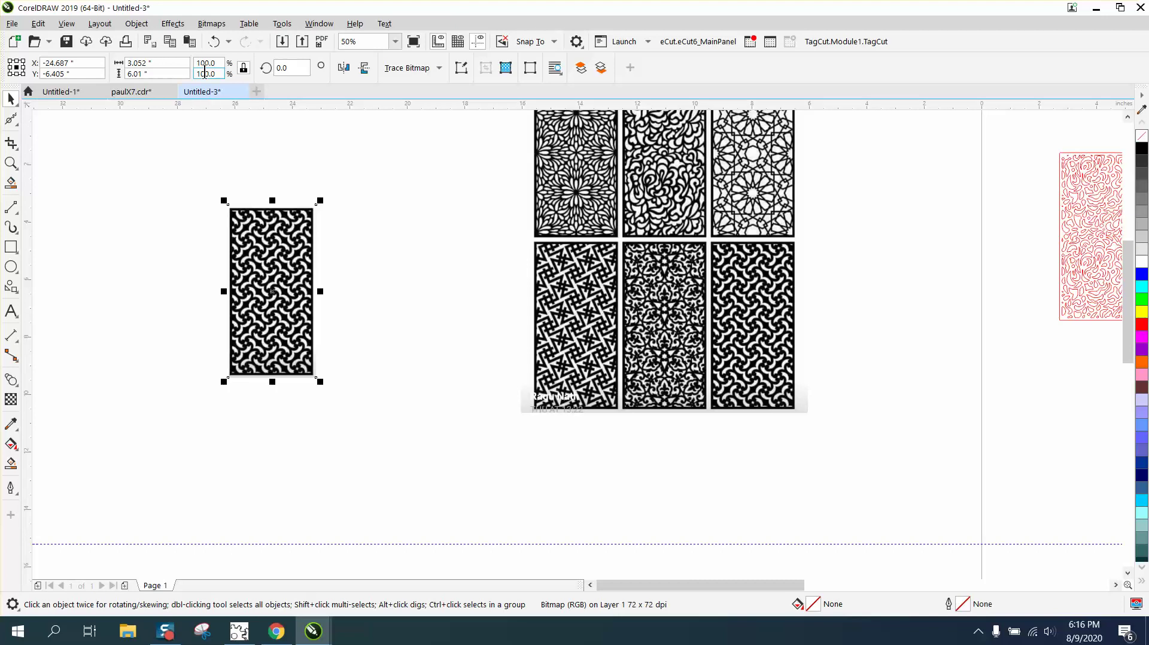
left_click(211, 23)
mouse_move(249, 23)
mouse_move(214, 24)
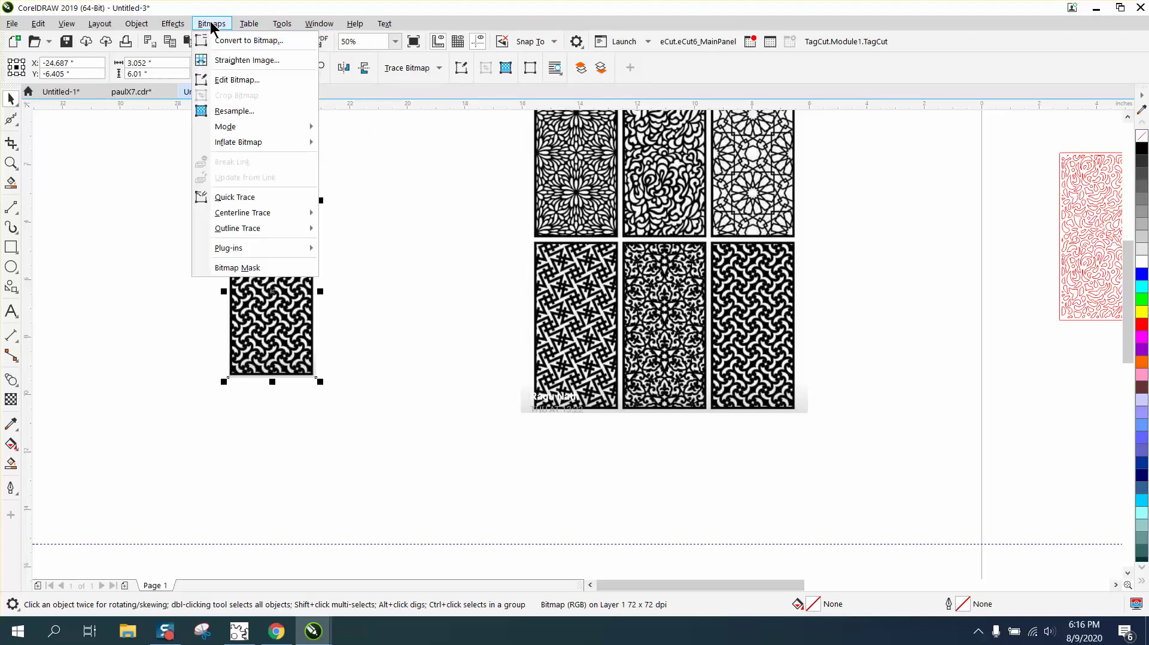
left_click(234, 112)
left_click(554, 307)
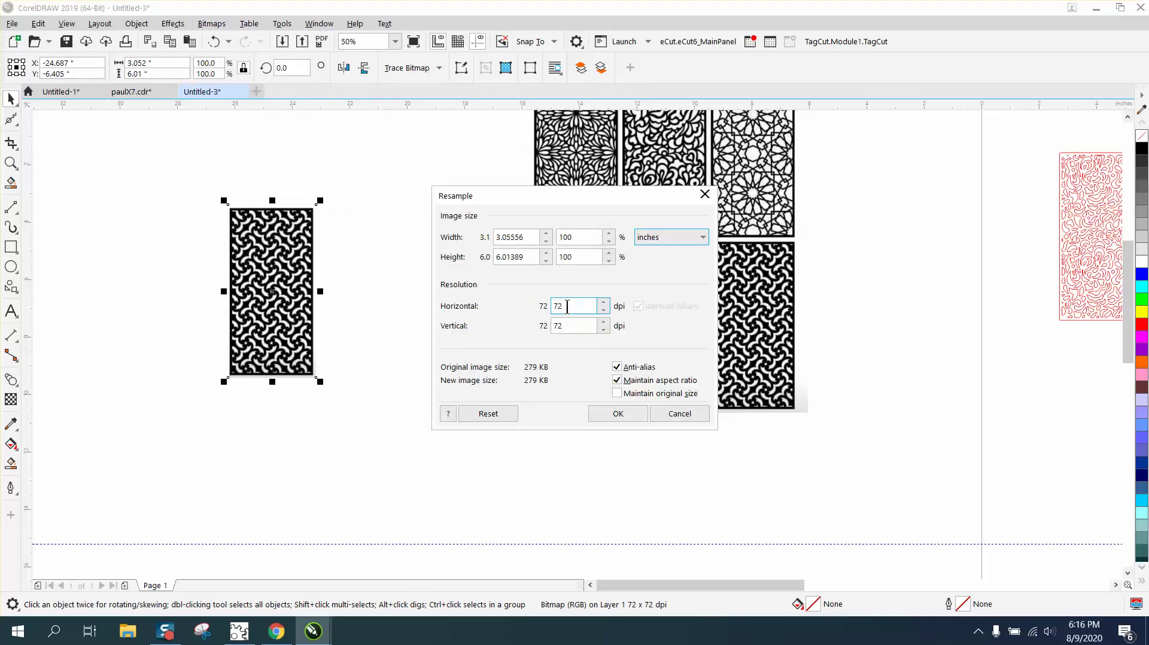
type("300")
key("Return")
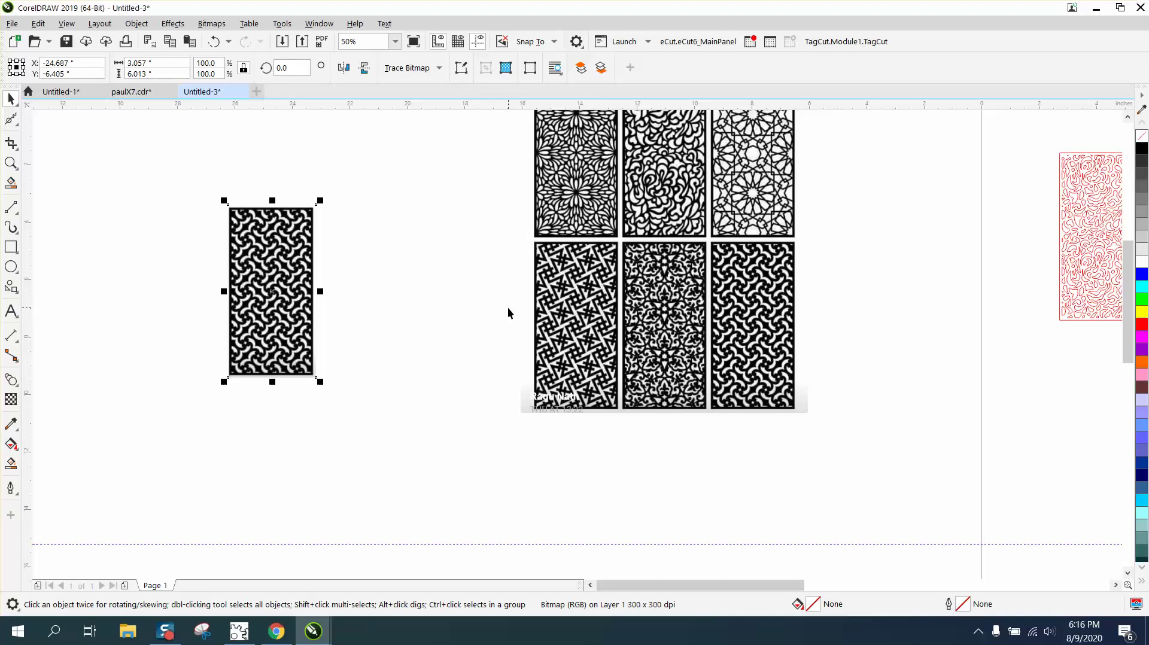
Convert the swirl panel to a Black and White (1-bit) bitmap at 300 dpi
left_click(219, 25)
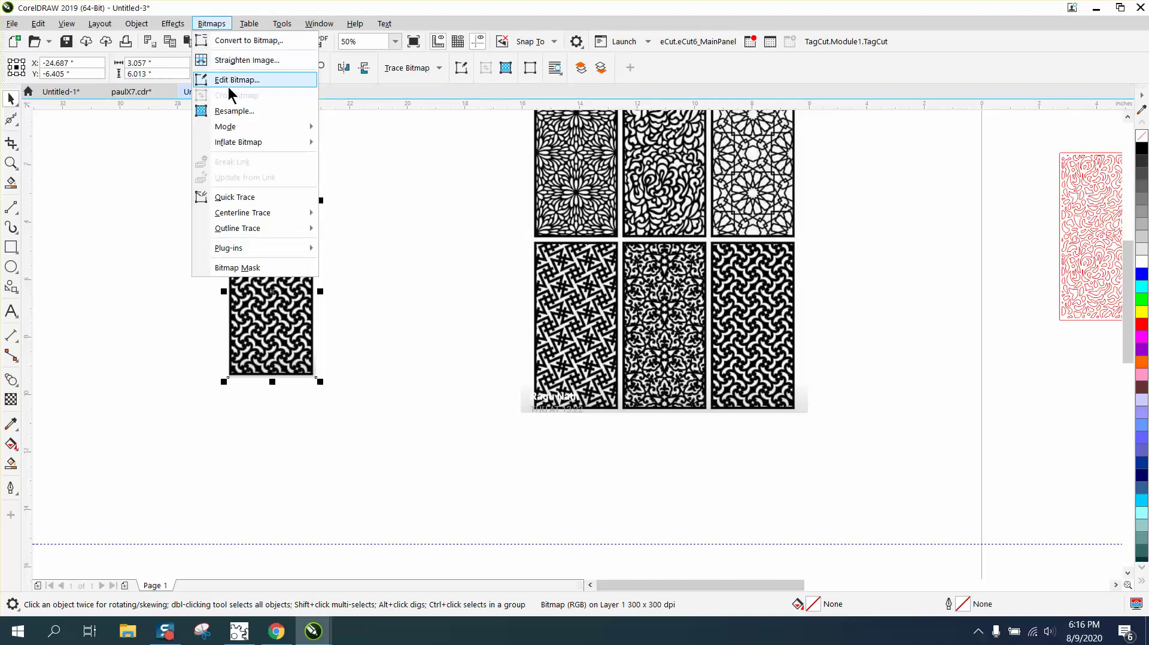
left_click(227, 41)
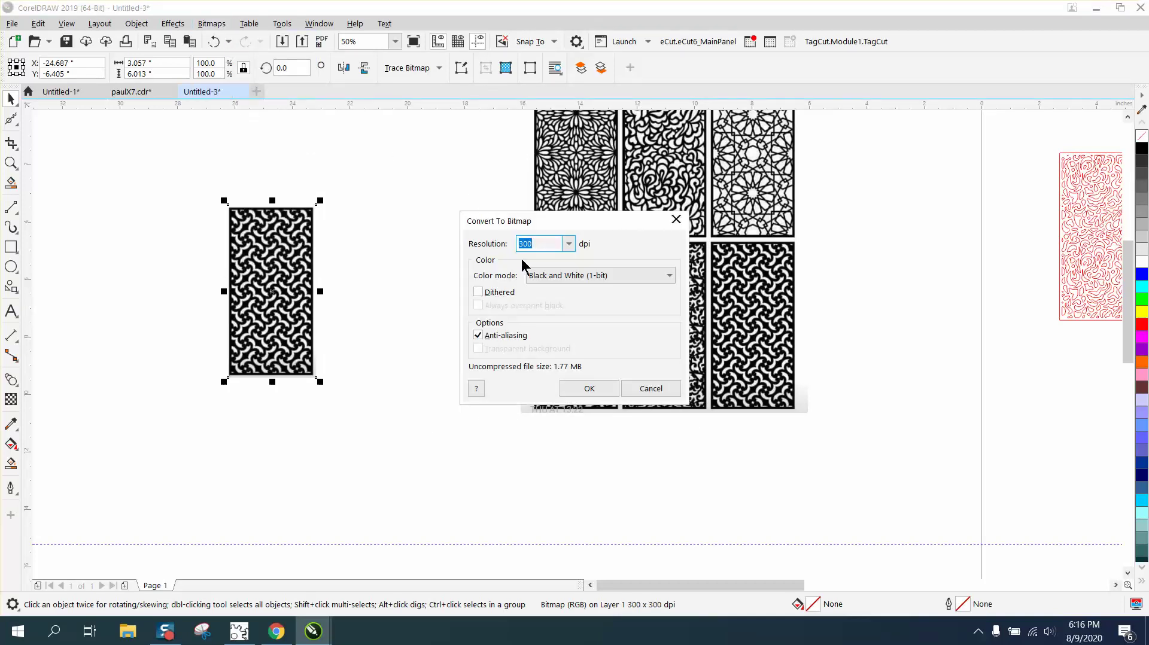
left_click(571, 389)
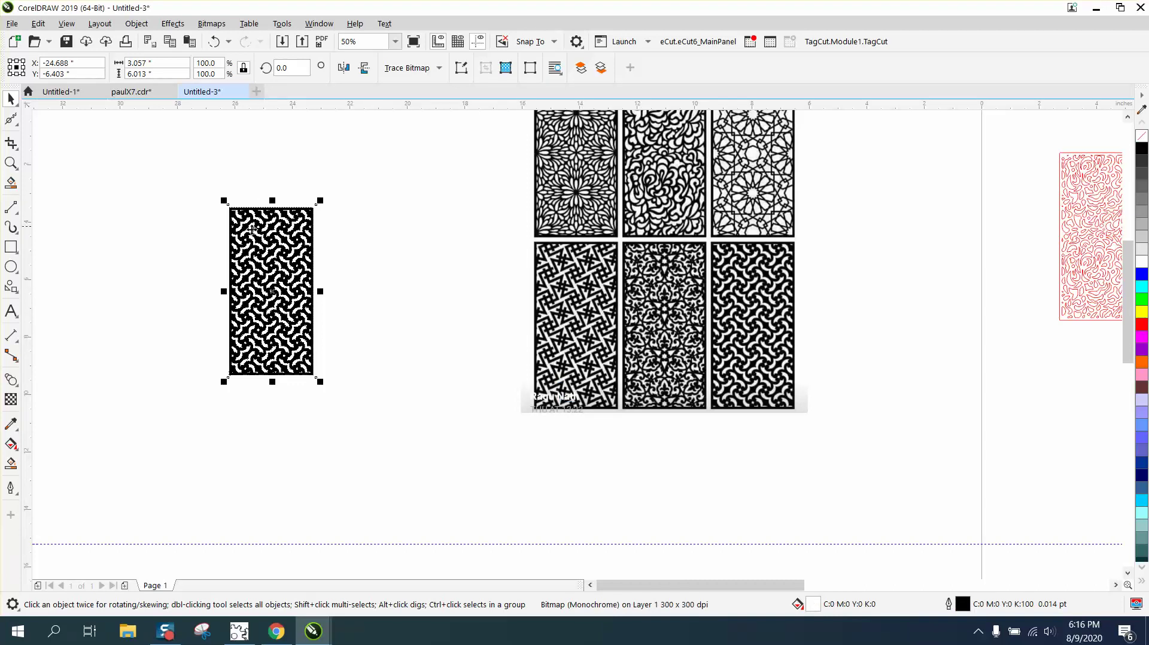
Outline-trace the black-and-white swirl panel as Clipart and place the traced result beside the bitmap
left_click(441, 68)
mouse_move(441, 121)
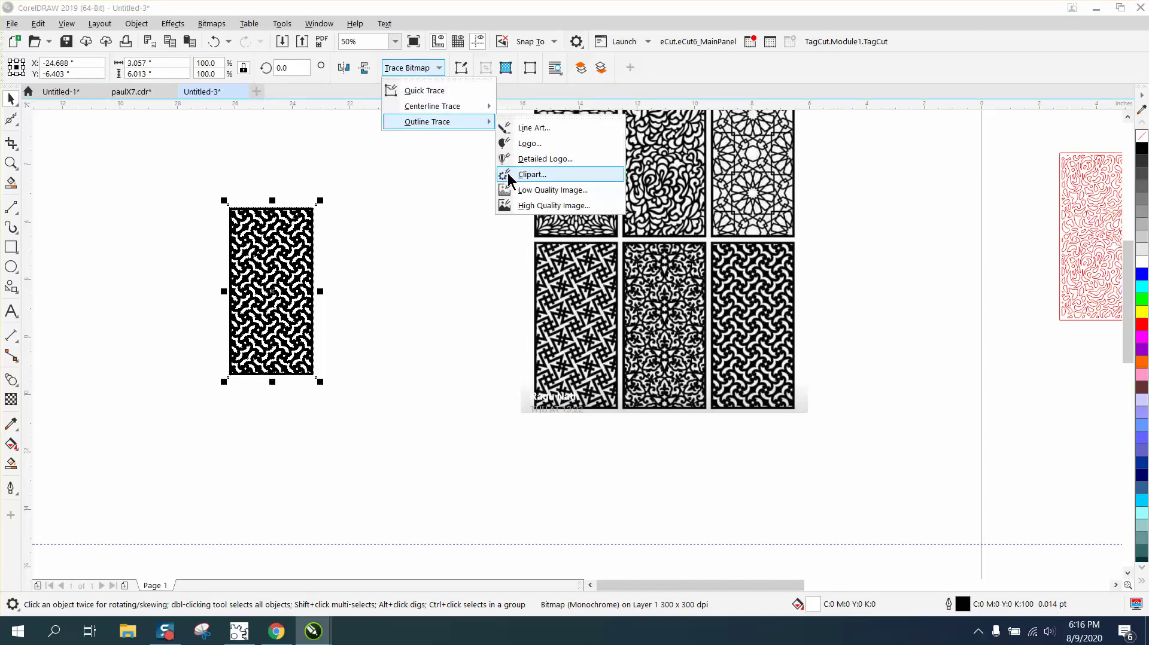
left_click(211, 23)
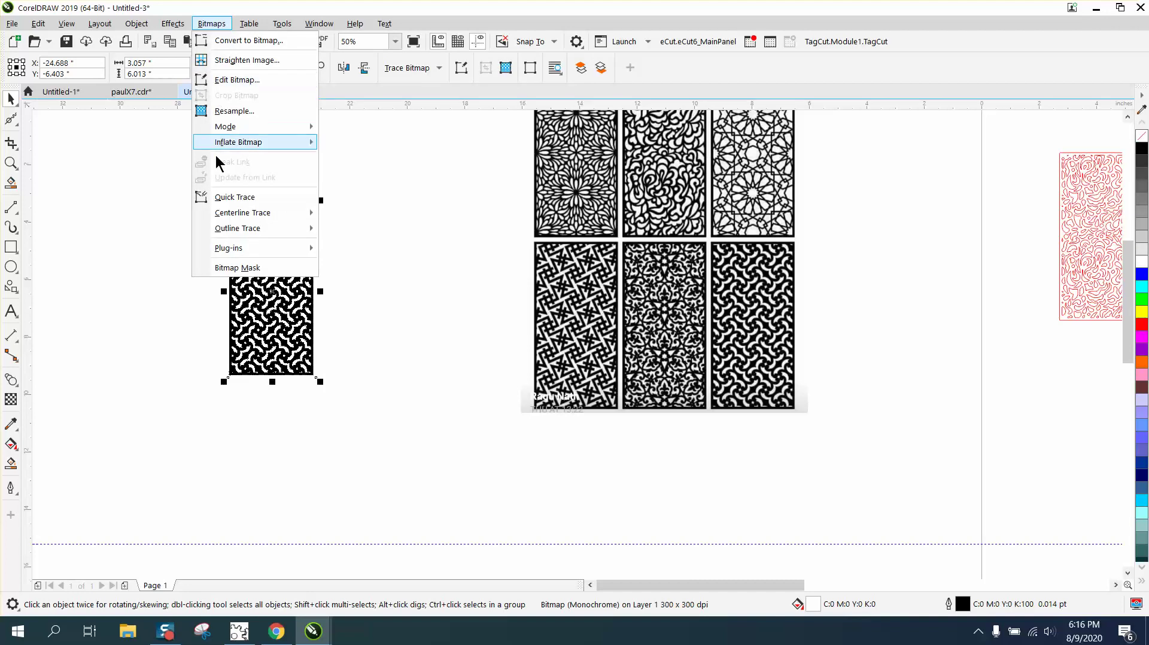
mouse_move(228, 230)
left_click(375, 286)
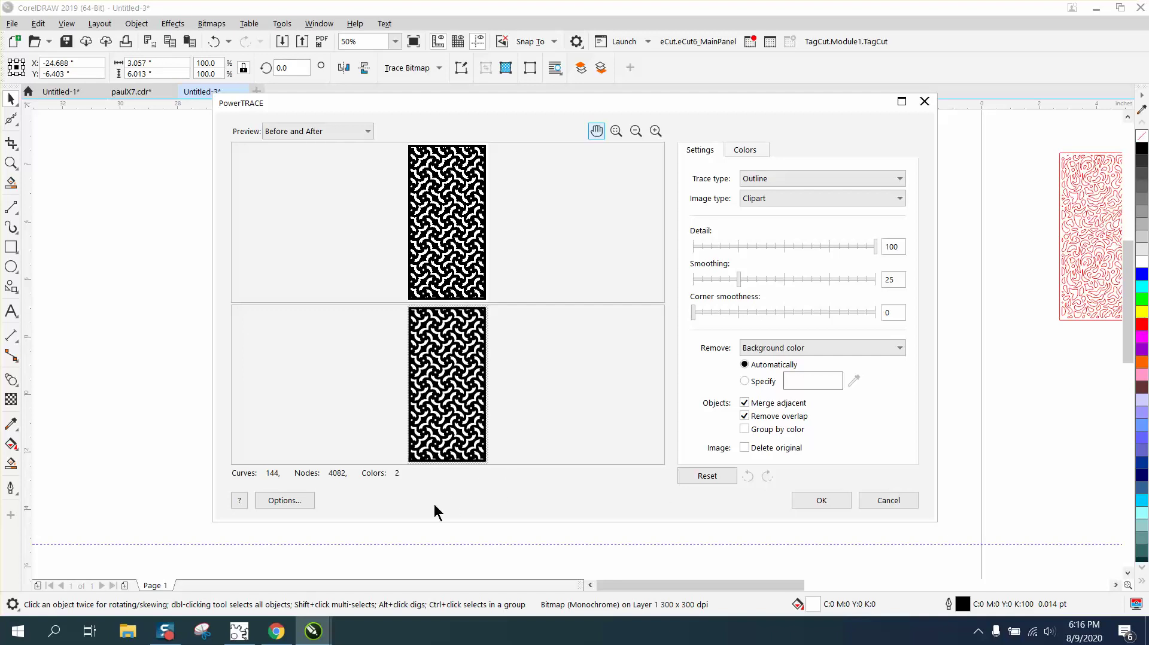
left_click(820, 501)
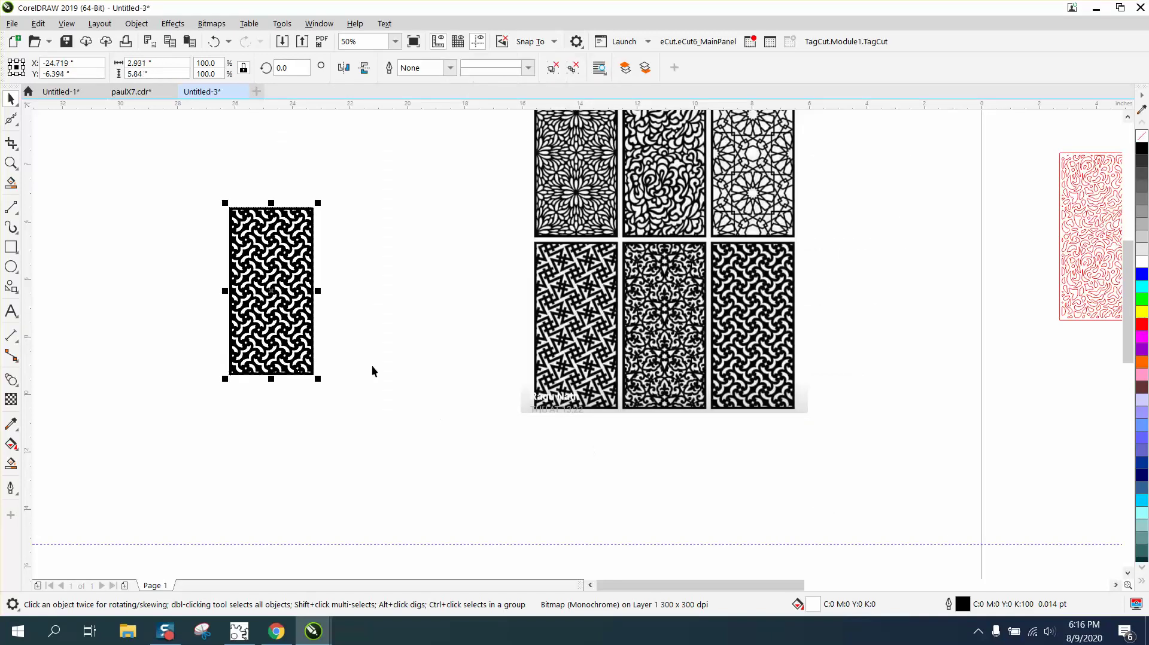
left_click_drag(278, 296, 386, 297)
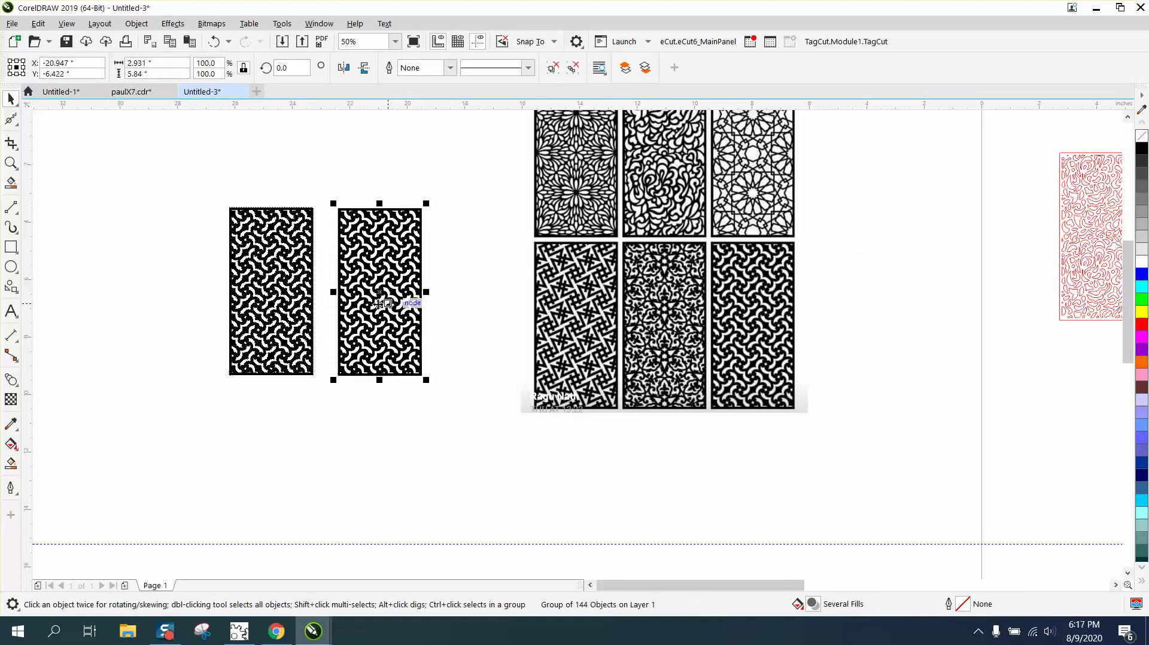
Examine the edges and cutout shapes of the traced swirl panel at close zoom
left_click(10, 163)
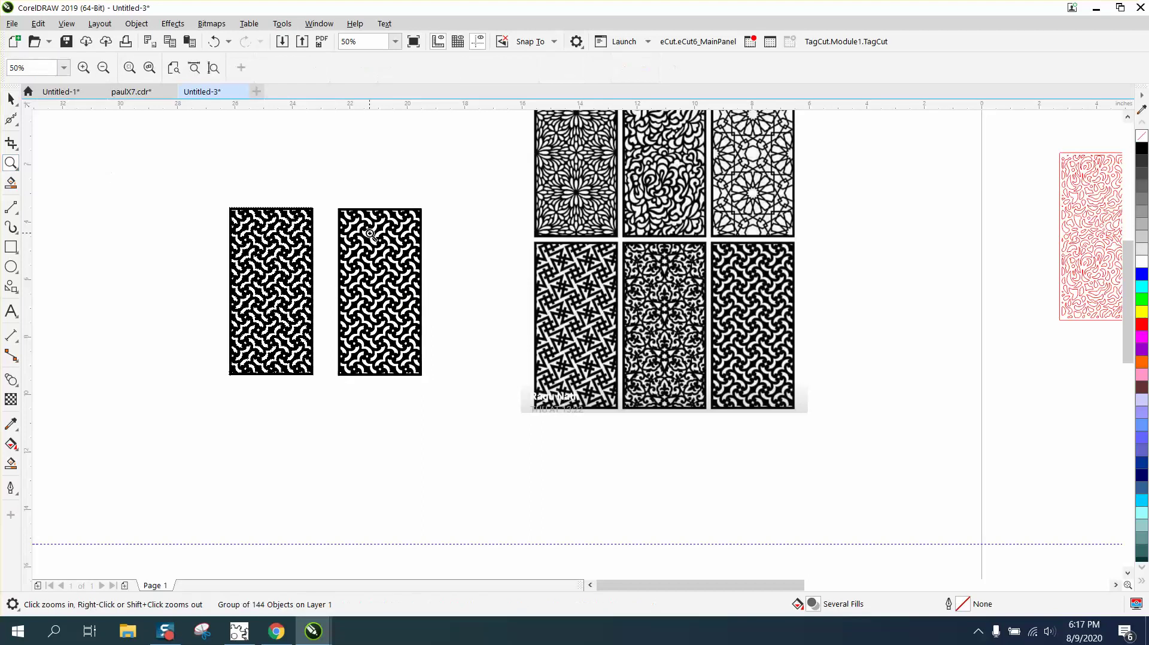
left_click(471, 377)
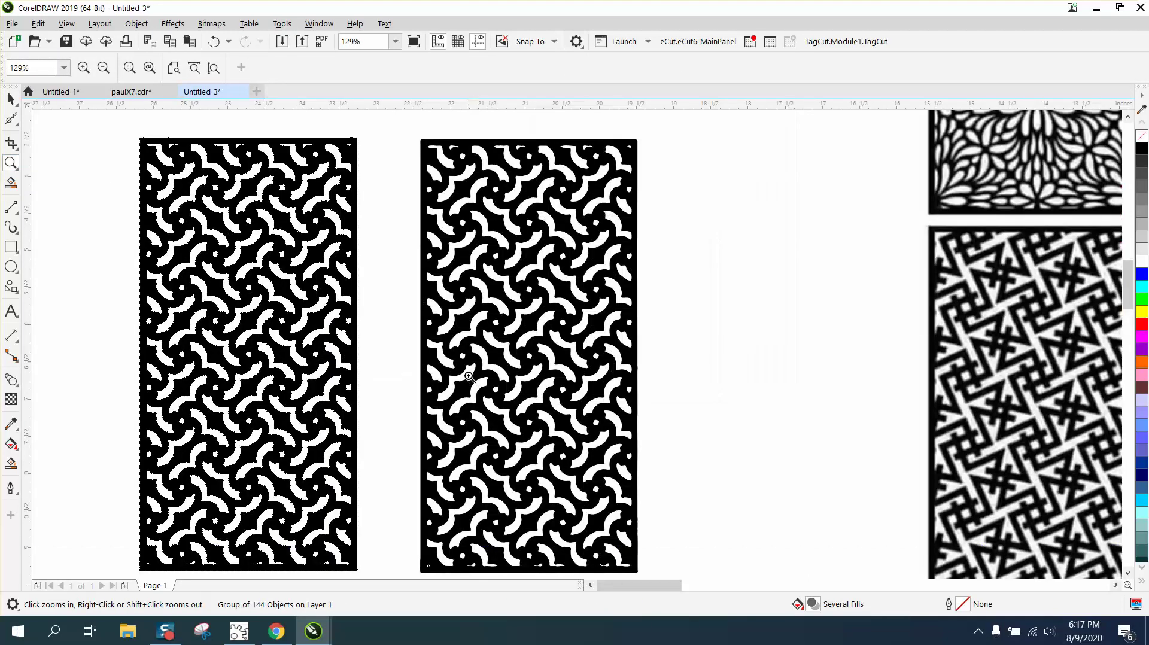
right_click(460, 270)
left_click_drag(500, 195, 547, 234)
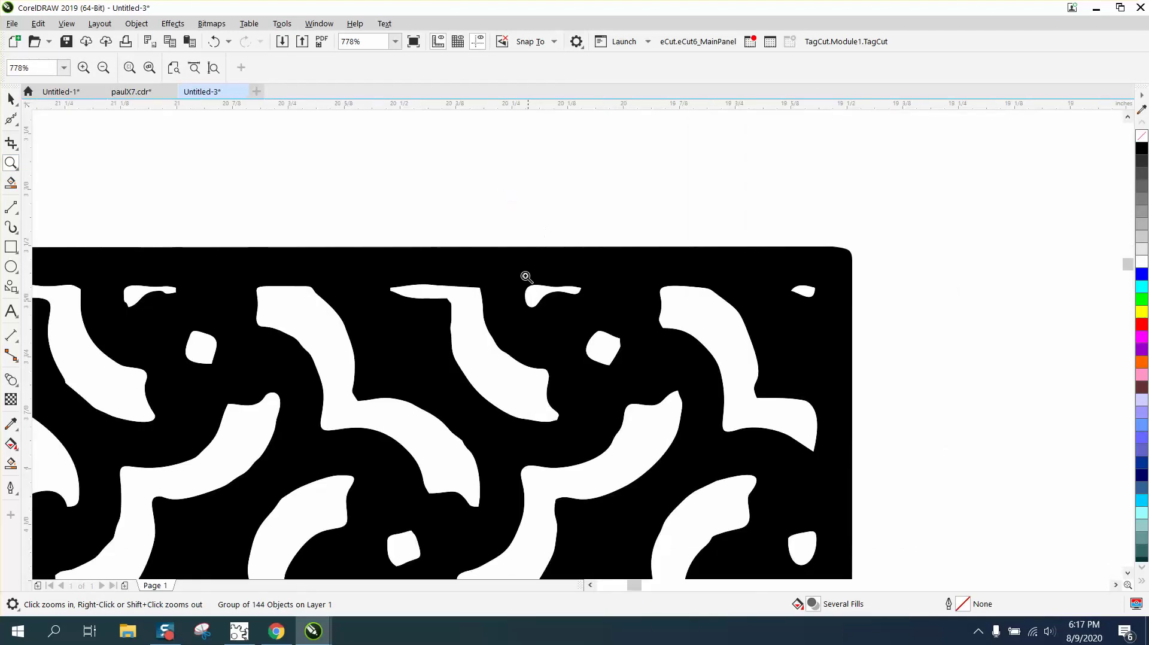
right_click(482, 422)
right_click(476, 410)
right_click(471, 397)
right_click(471, 397)
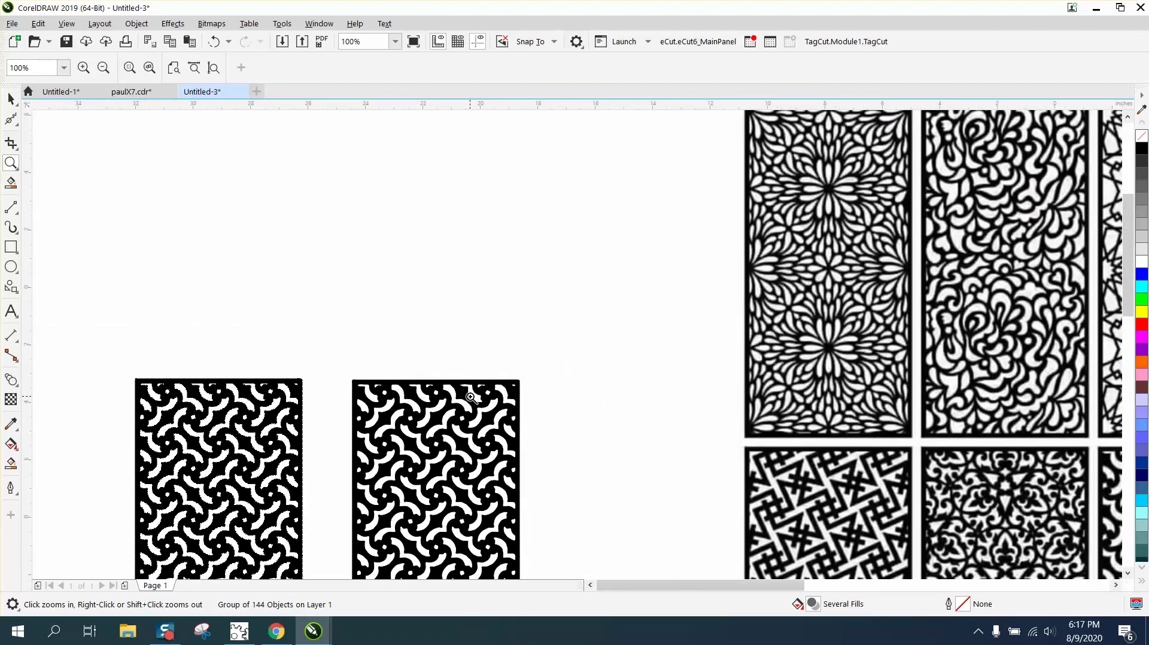
right_click(471, 397)
Move the traced swirl panel above the bitmap row and ungroup it into separate objects
left_click(10, 101)
left_click_drag(426, 407, 426, 253)
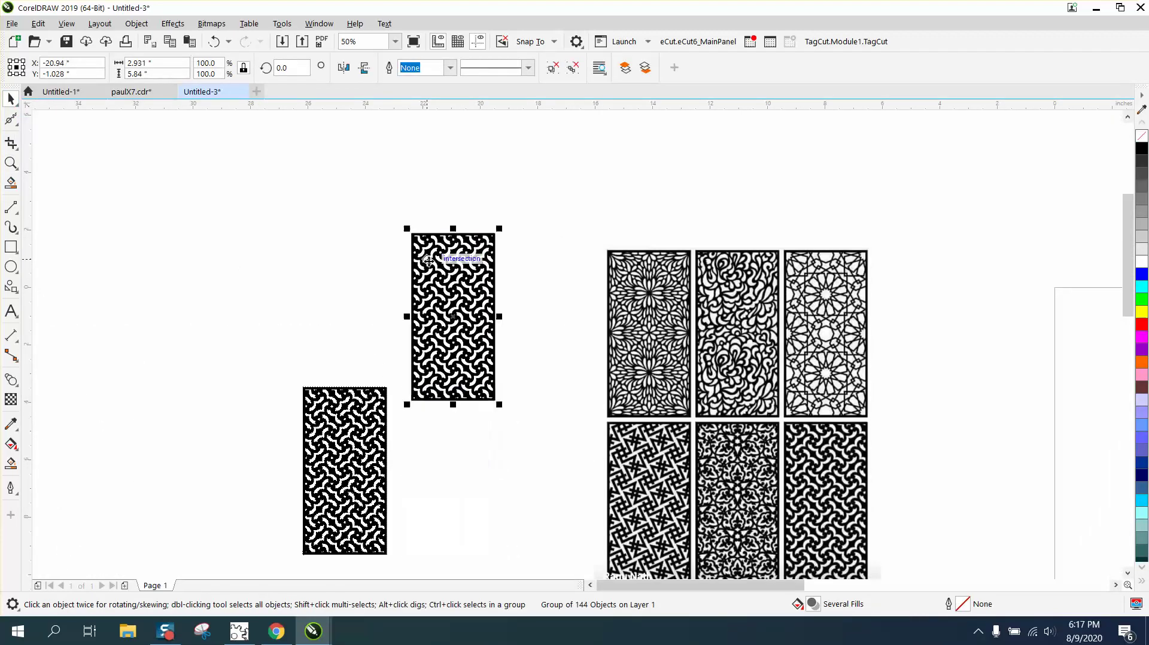
left_click(137, 24)
left_click(350, 272)
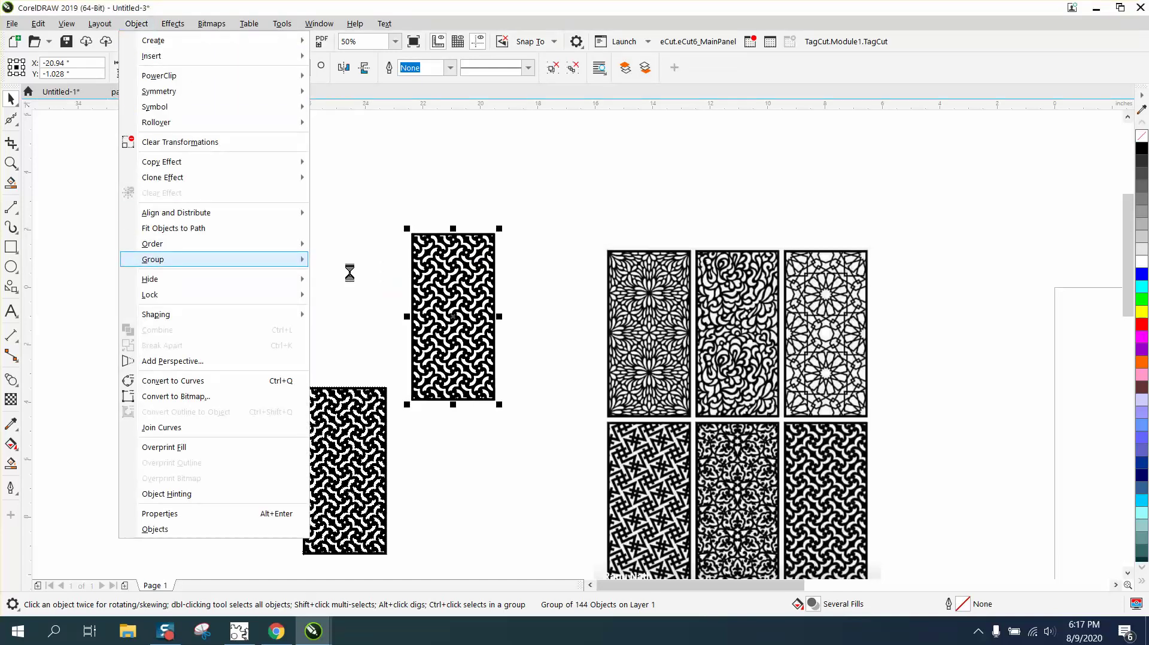
Remove the fill from all the traced swirl shapes and give them a red hairline outline
left_click(403, 231)
left_click_drag(497, 400, 554, 426)
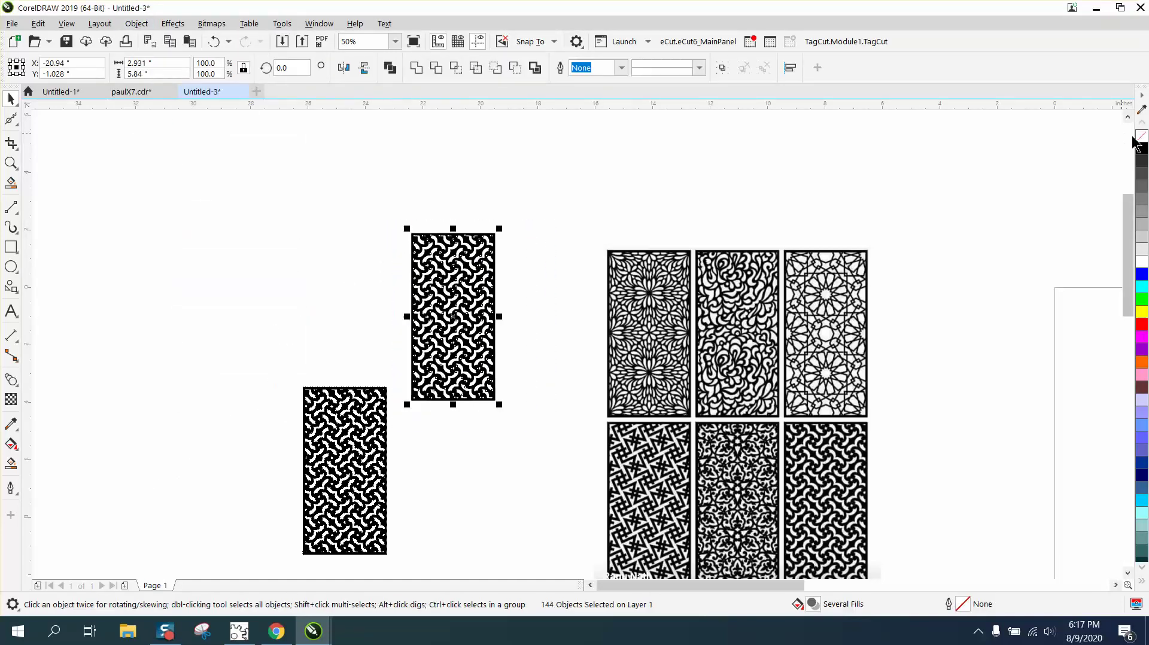
left_click(1141, 137)
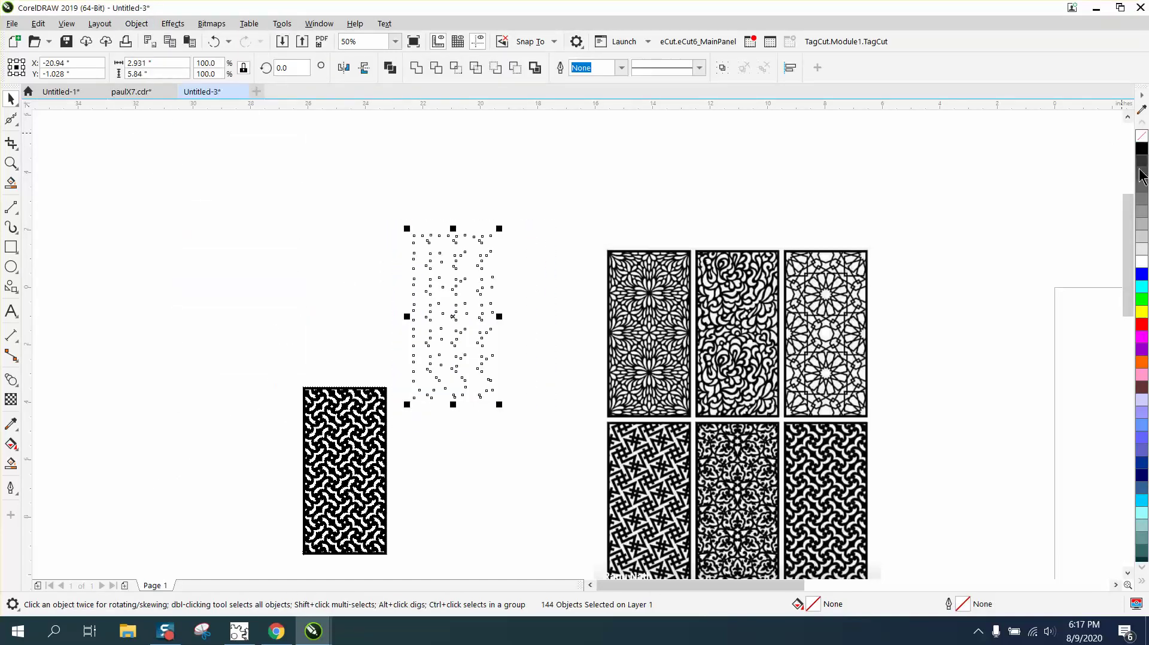
right_click(1142, 325)
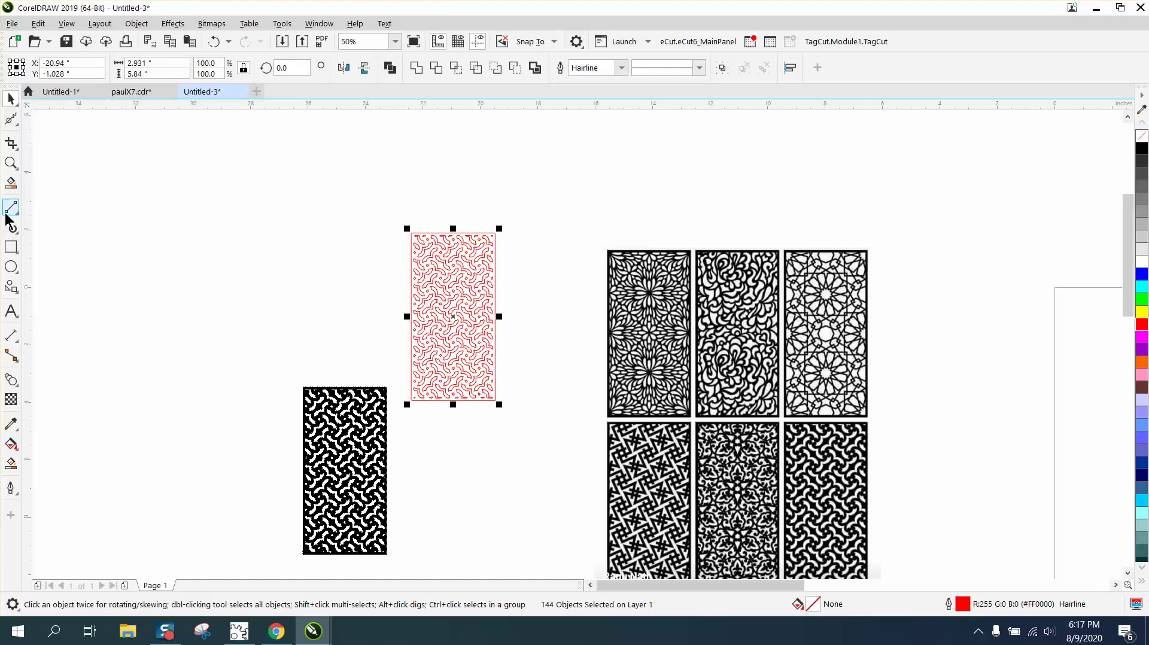
Separate the curve containing the outer frame from the traced swirl shapes, moving it beside them toward the six-panel bitmap
left_click(11, 163)
left_click_drag(397, 222, 565, 425)
left_click(11, 99)
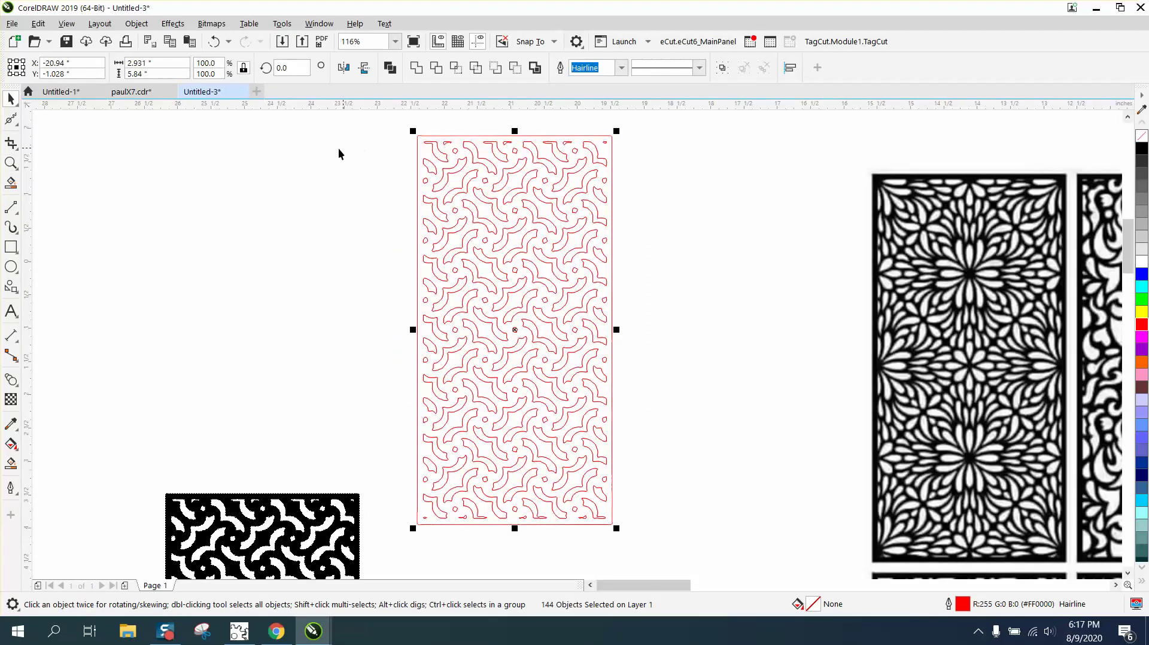
left_click(404, 142)
left_click_drag(417, 142, 200, 167)
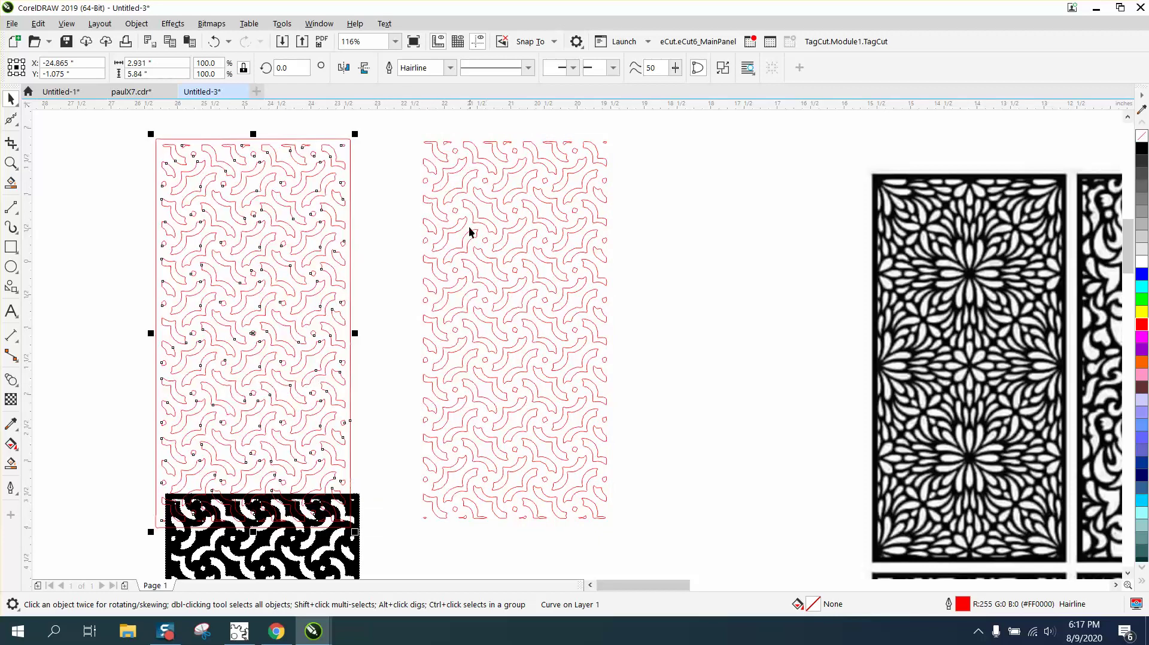
left_click_drag(330, 211, 878, 211)
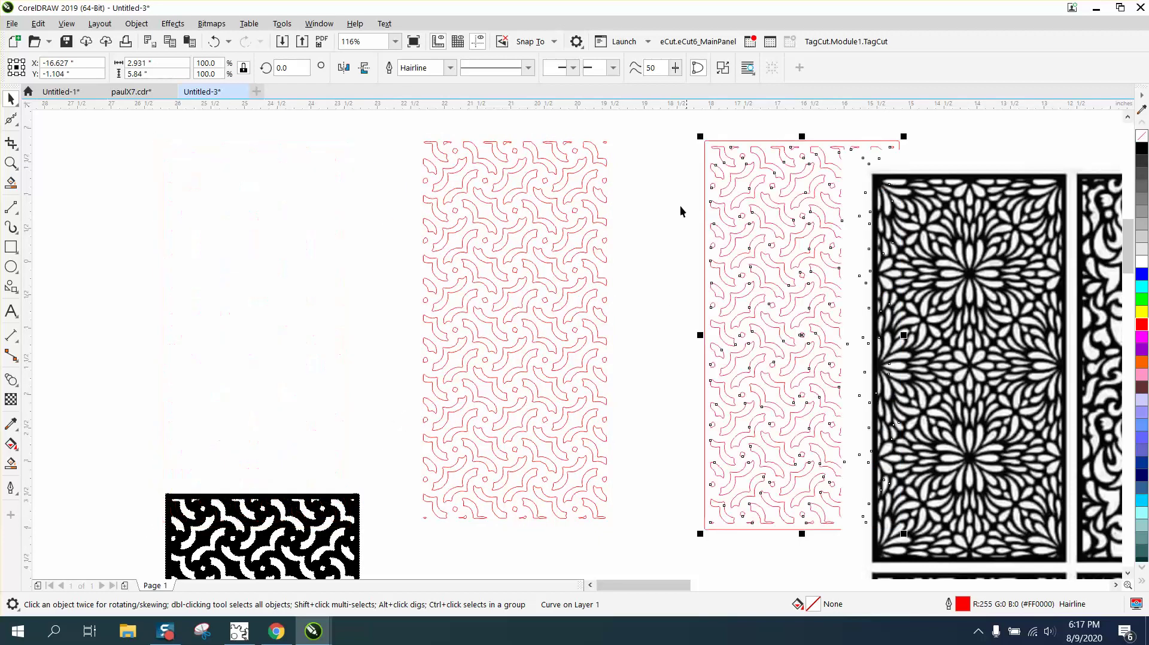
Group the remaining unframed swirl shapes and add a rectangle matching the group's outer extents
left_click(603, 202)
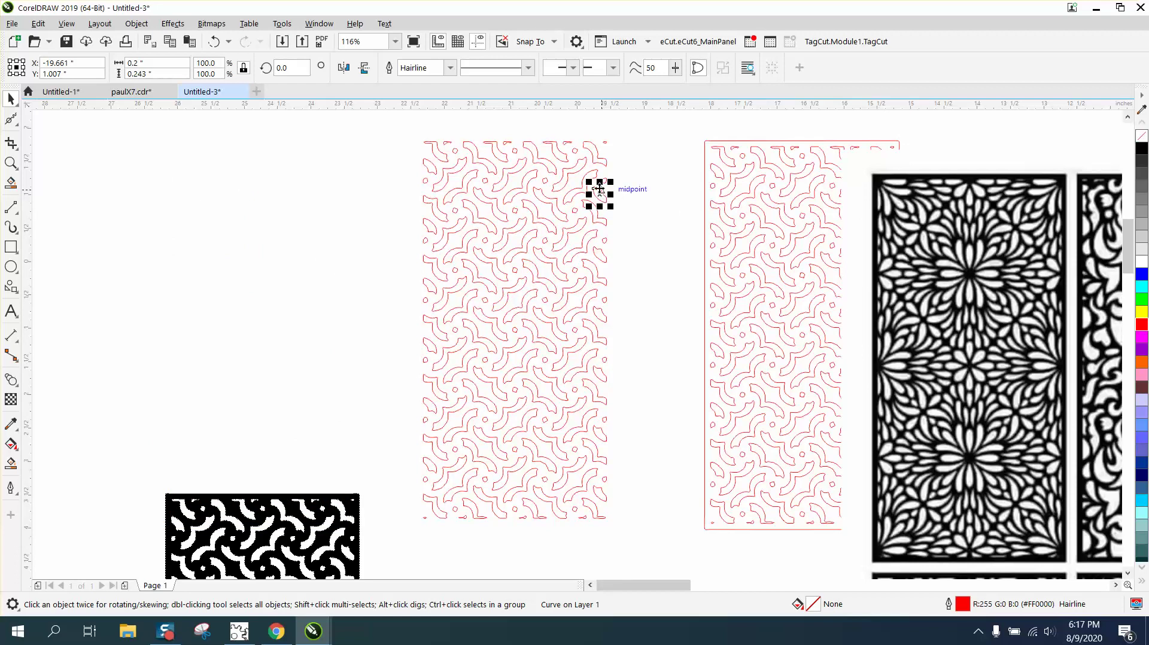
scroll(613, 188, "down", 2)
left_click(623, 189)
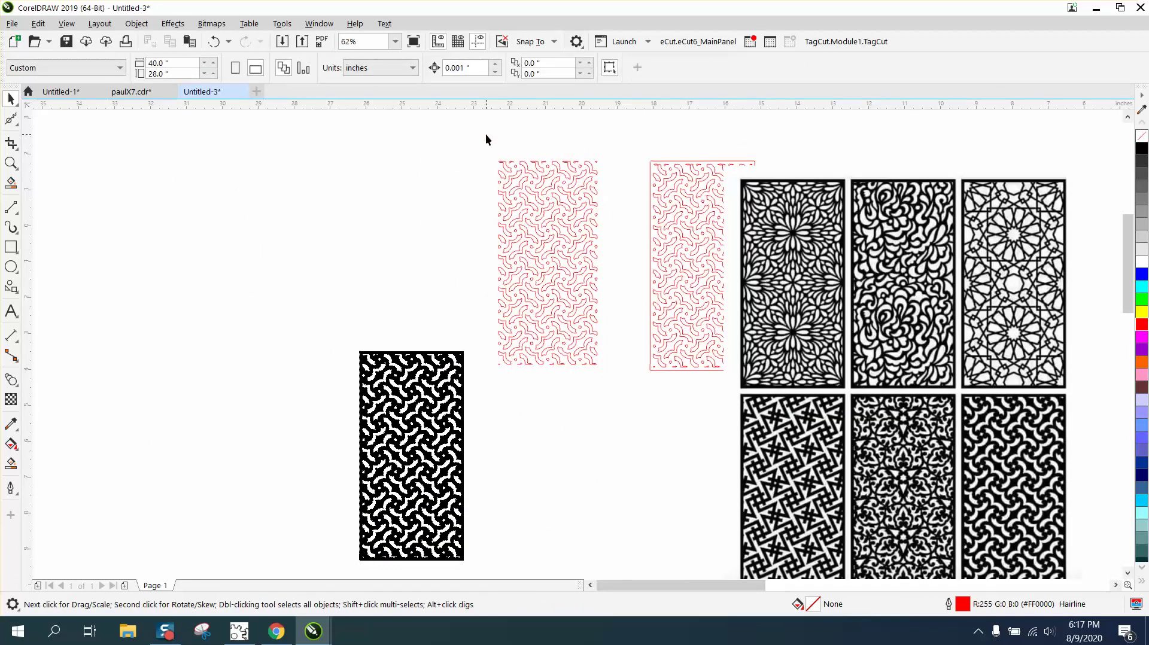
left_click_drag(592, 374, 612, 386)
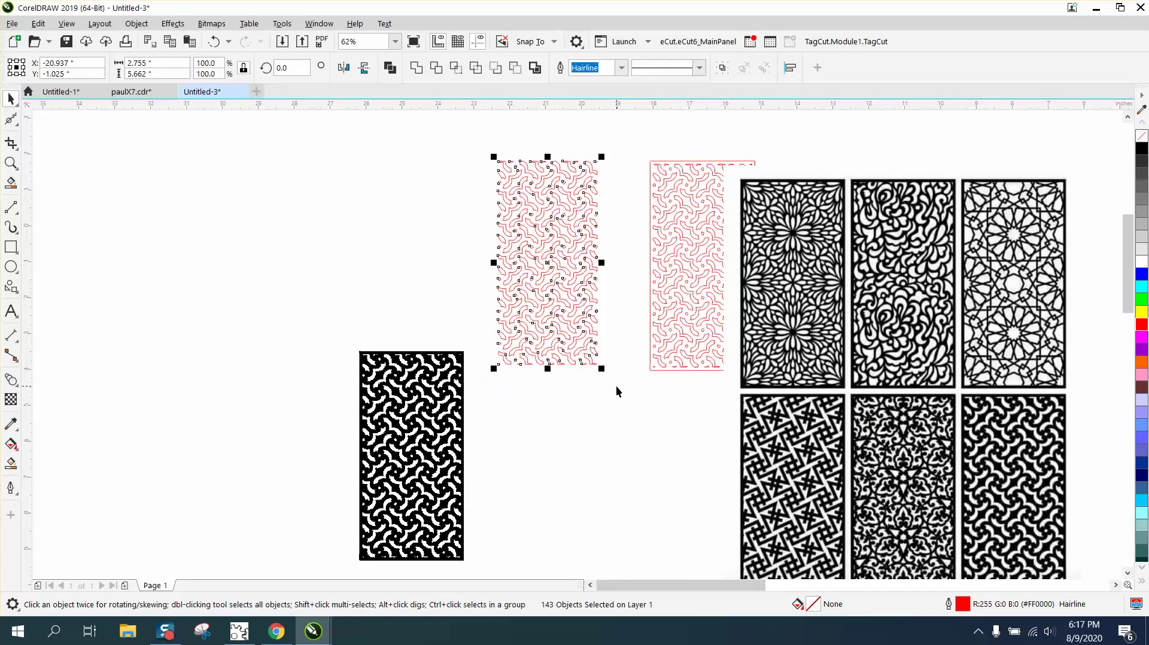
left_click(139, 24)
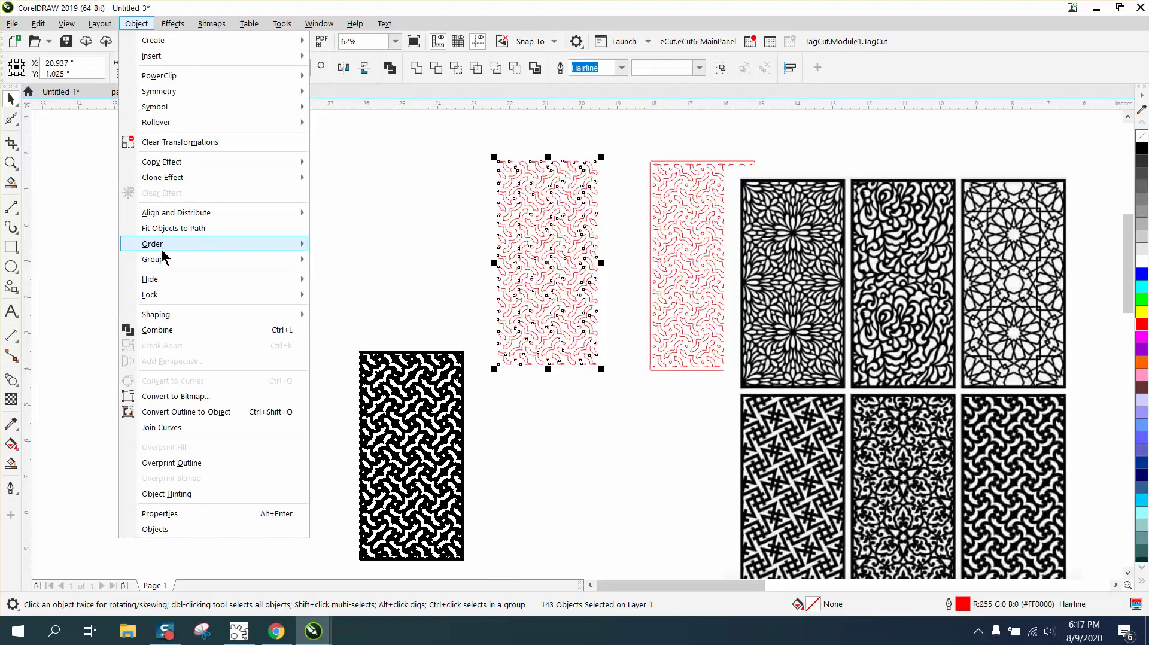
mouse_move(188, 267)
left_click(367, 261)
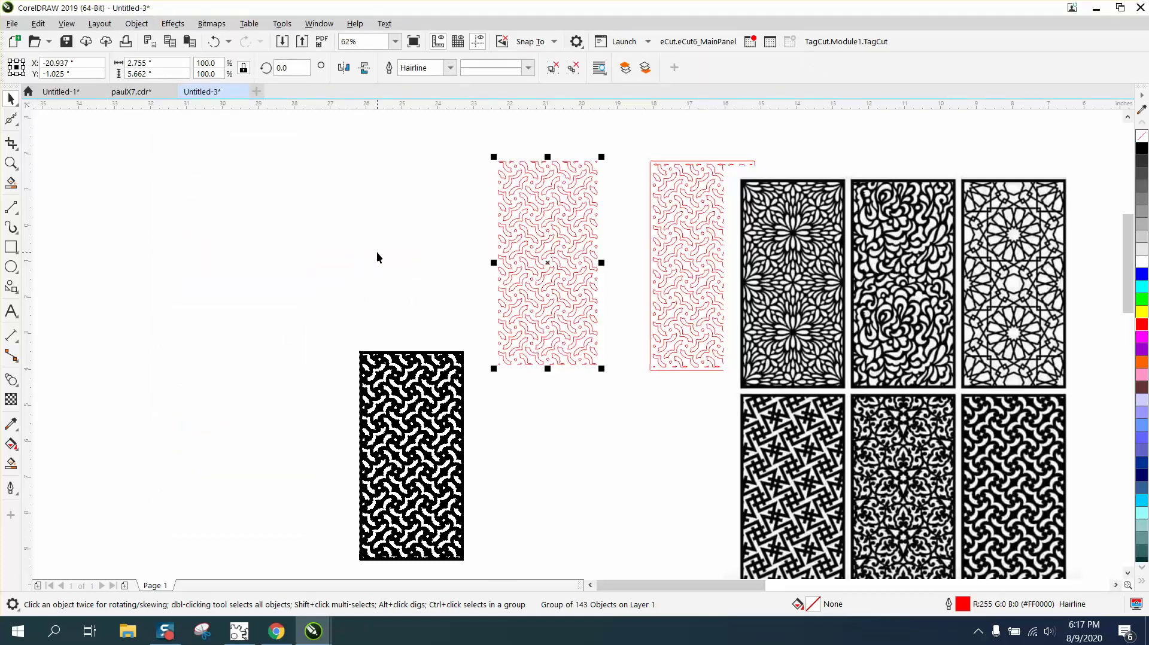
left_click(11, 250)
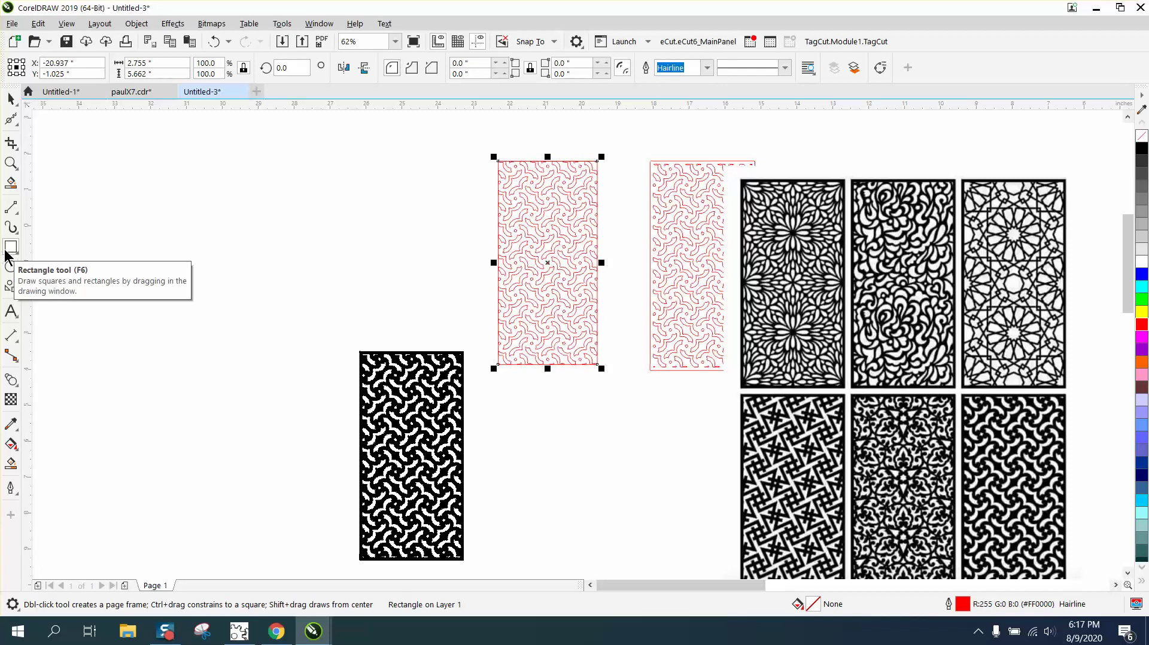
left_click(10, 99)
Move the large red traced panel off the page, below the six-panel bitmap
scroll(199, 184, "down", 2)
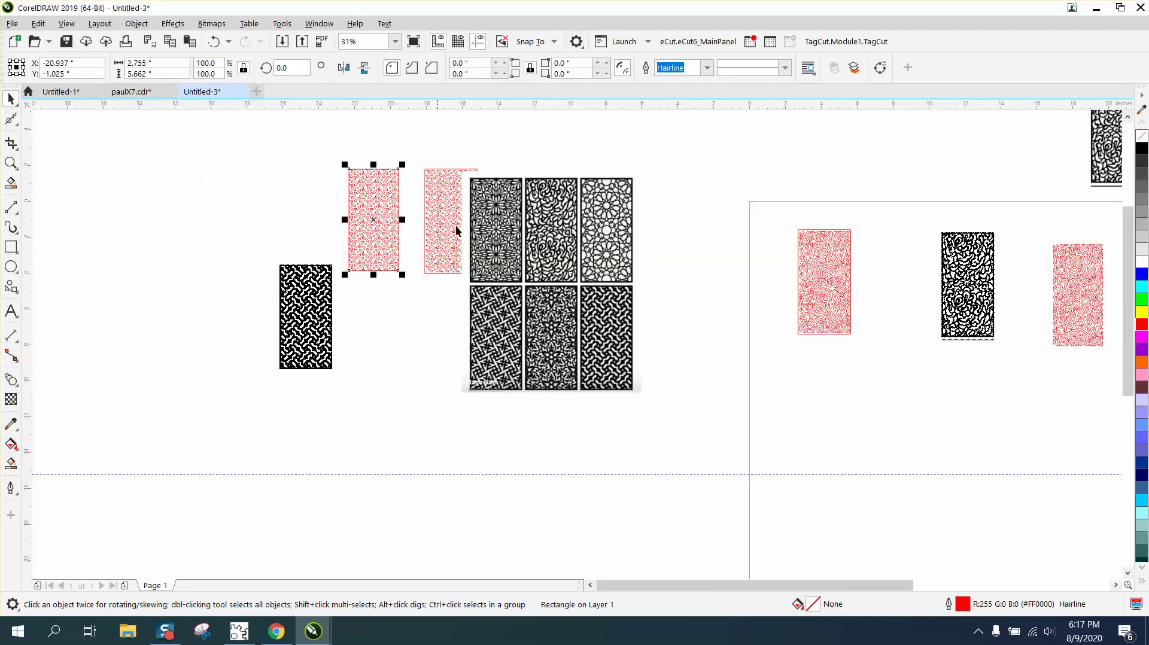
scroll(799, 296, "down", 2)
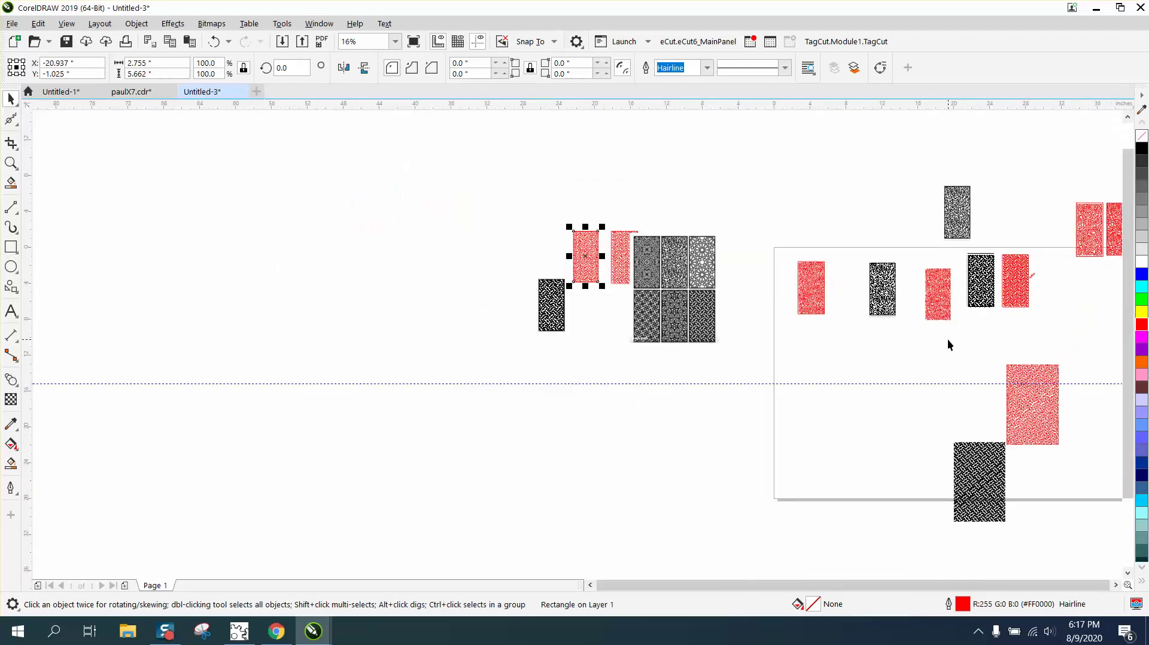
left_click_drag(948, 345, 1076, 482)
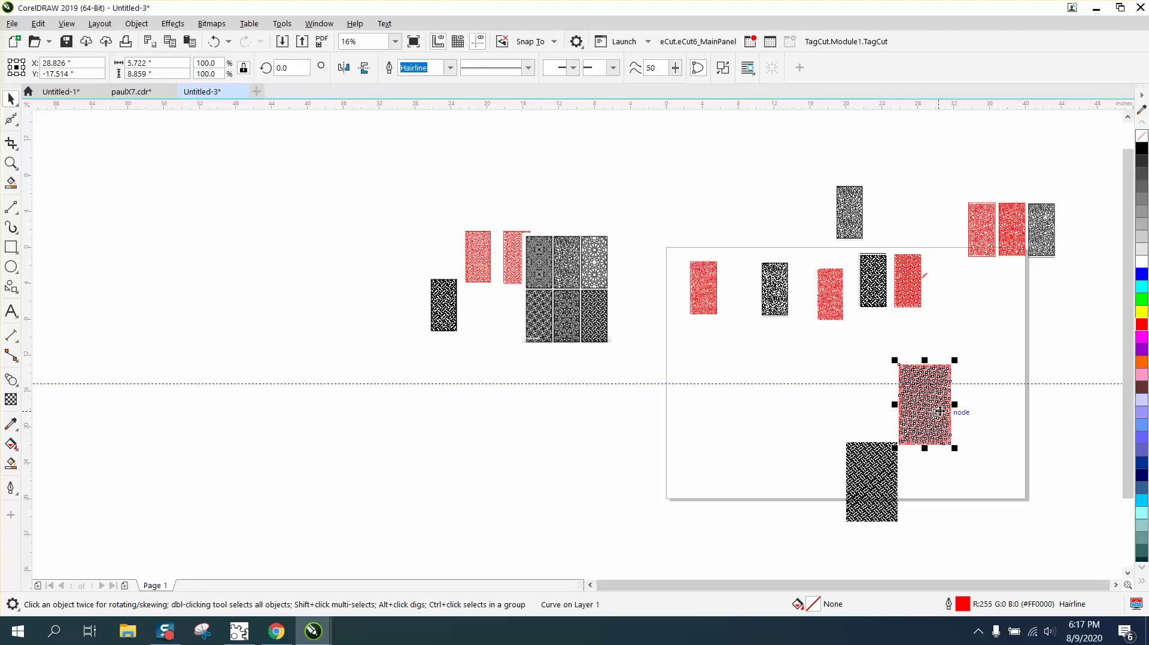
left_click_drag(939, 413, 639, 431)
Center the grouped swirl shapes together with their rectangle on the page
left_click_drag(448, 219, 497, 293)
key("p")
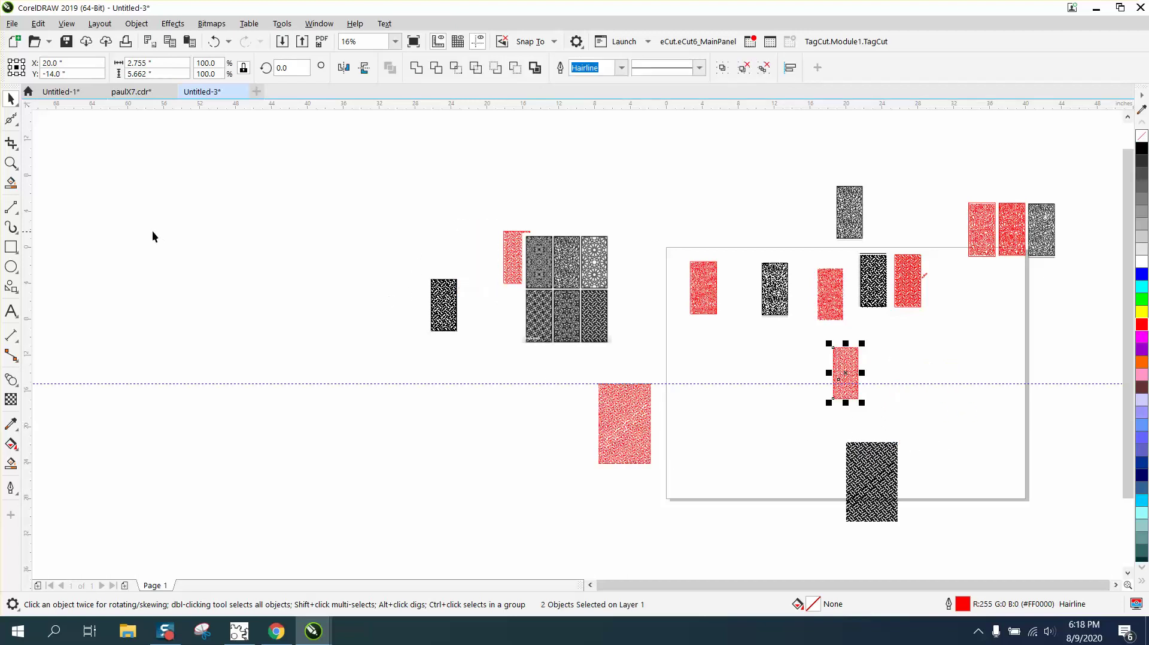
left_click(11, 162)
left_click_drag(819, 338, 892, 404)
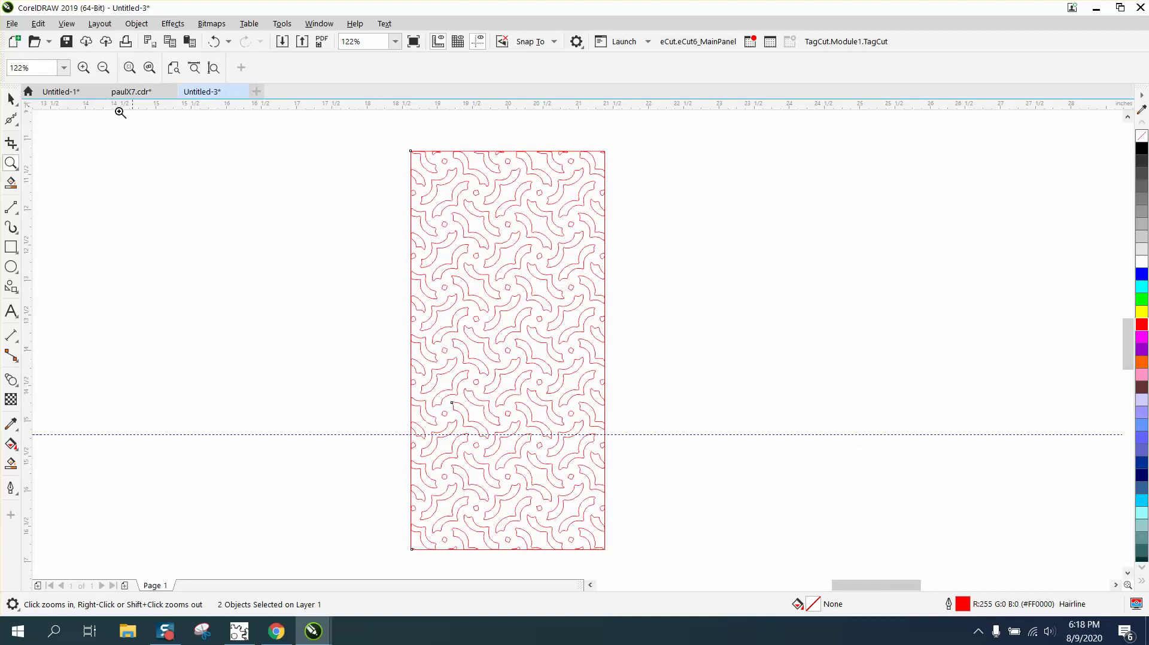
Ungroup all the objects in the centered swirl panel, including its rectangle
left_click(10, 99)
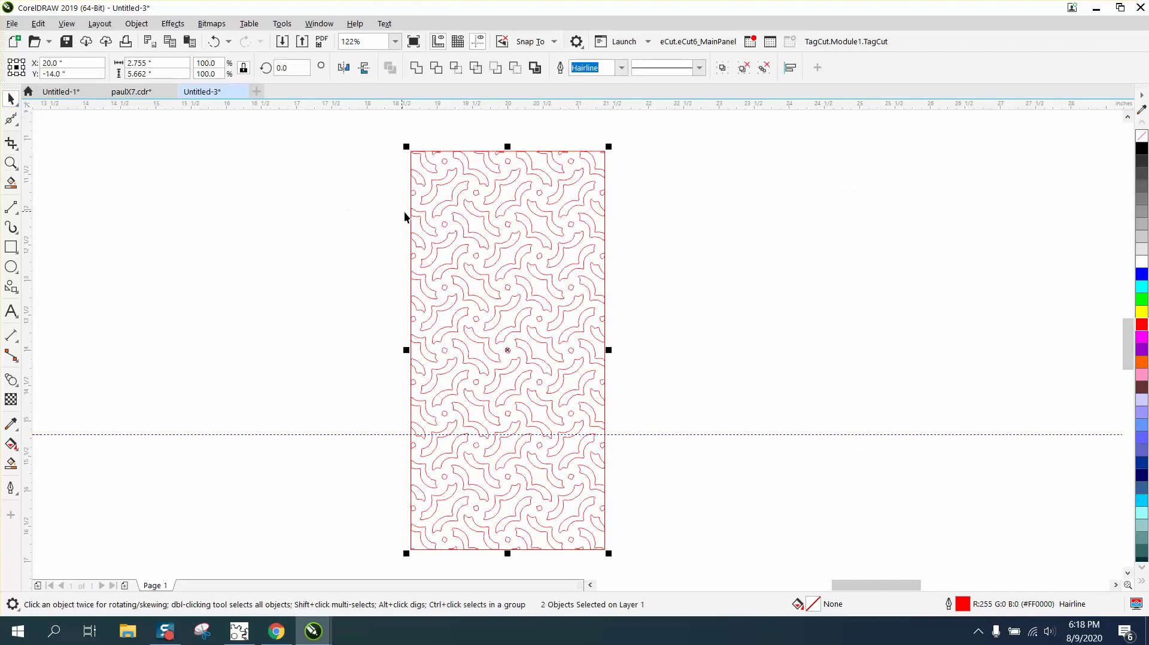
left_click(137, 24)
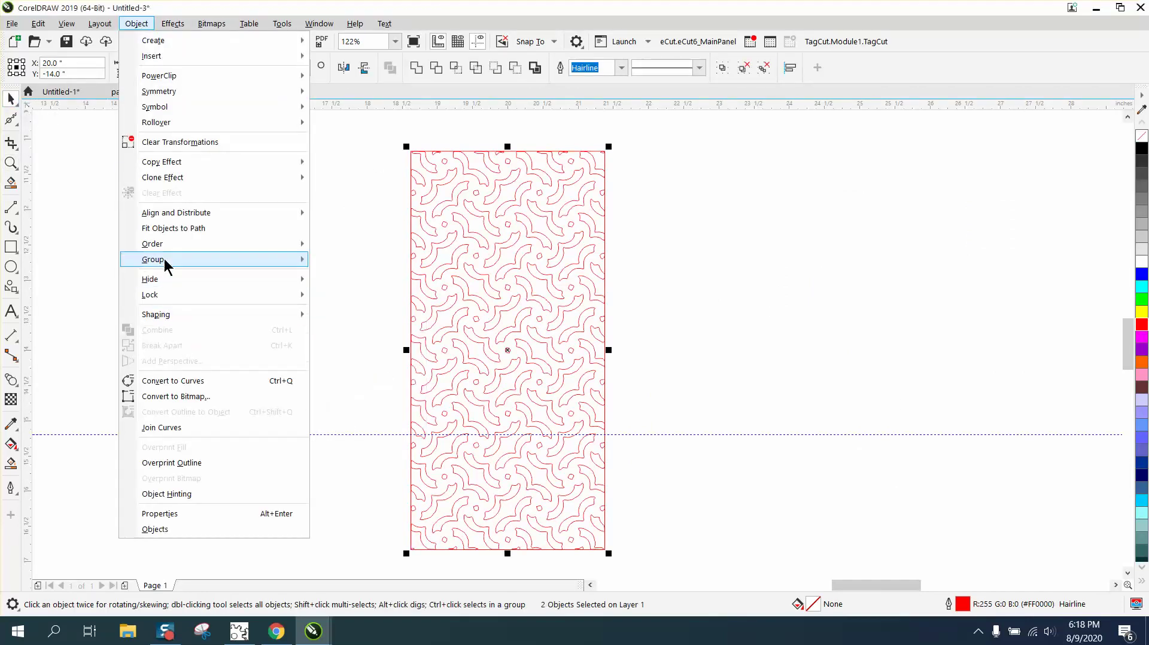
mouse_move(162, 259)
left_click(343, 276)
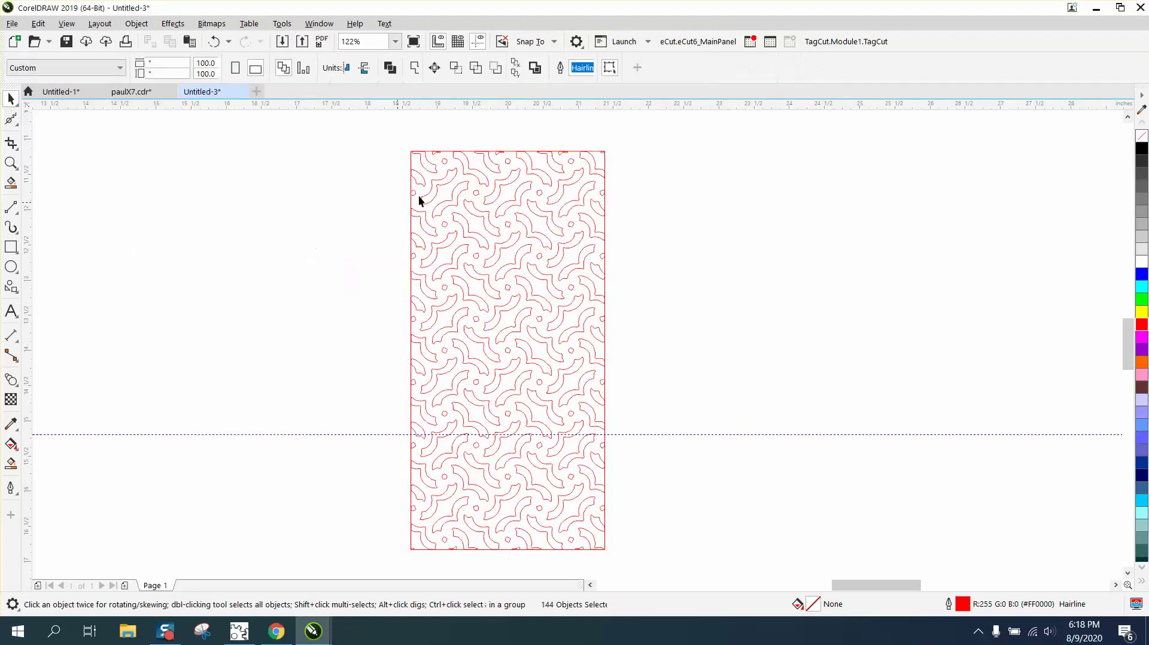
Try moving the rectangle beside the swirls and enlarging it about its center, undoing both changes
left_click(512, 152)
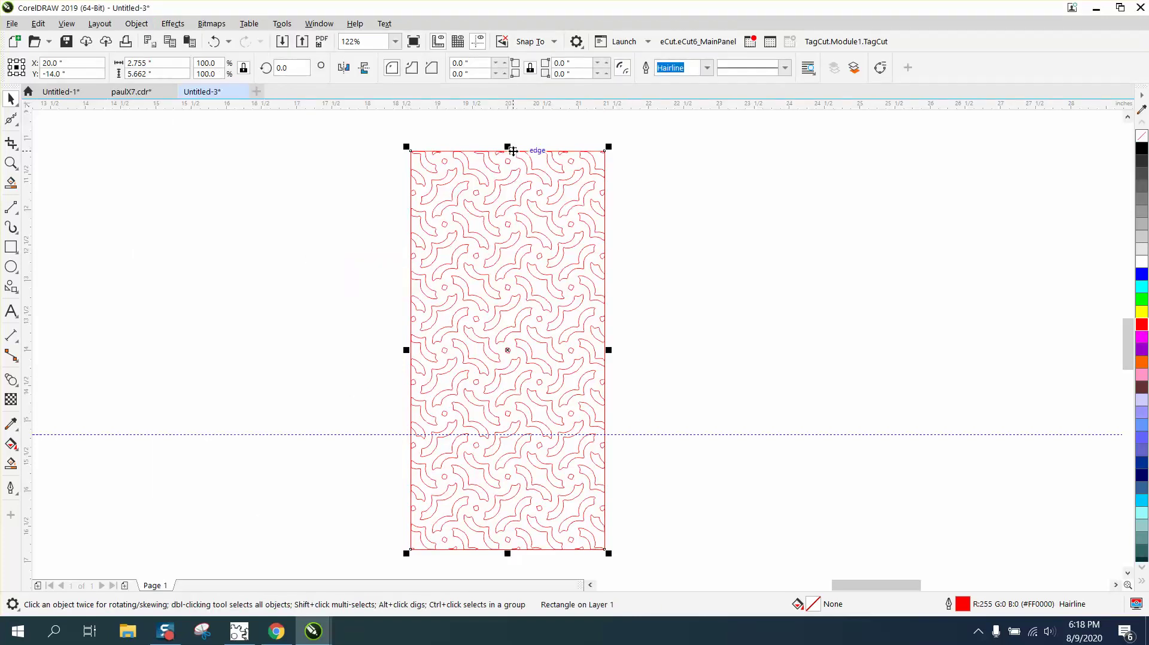
left_click_drag(511, 354, 721, 351)
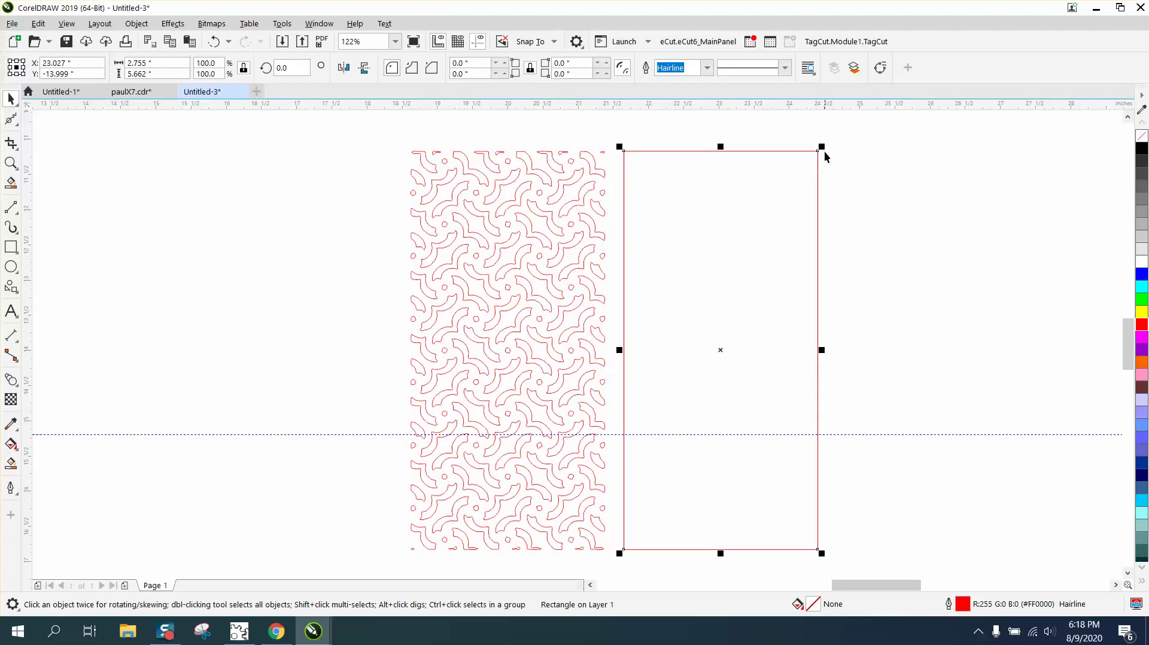
left_click(214, 41)
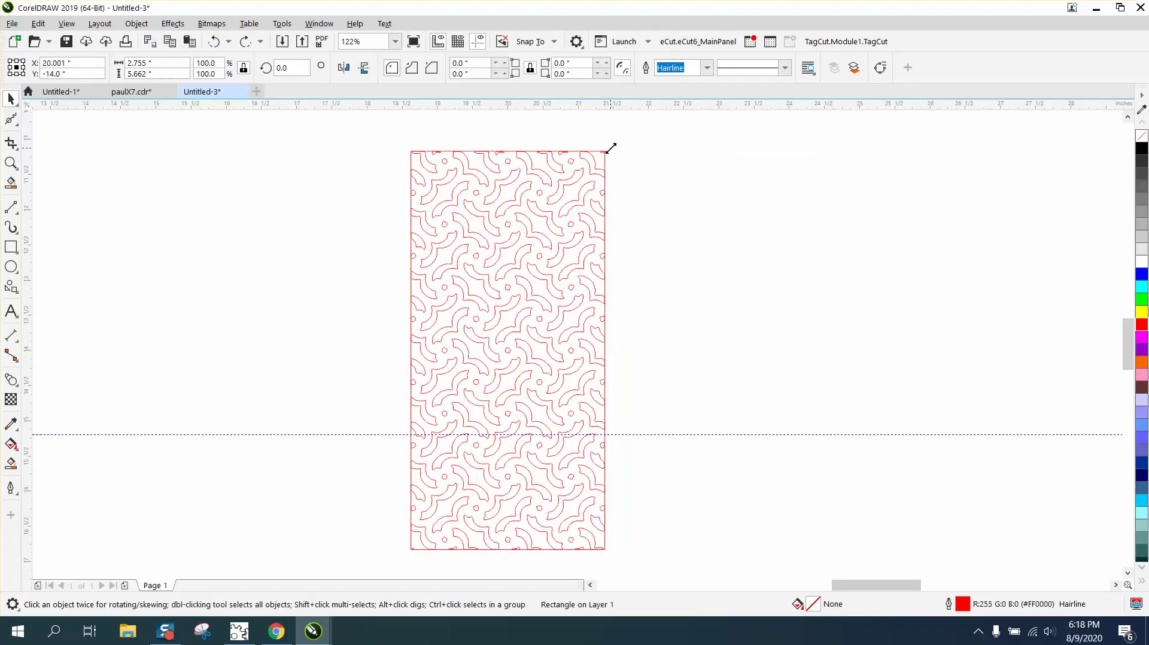
left_click_drag(611, 148, 628, 133)
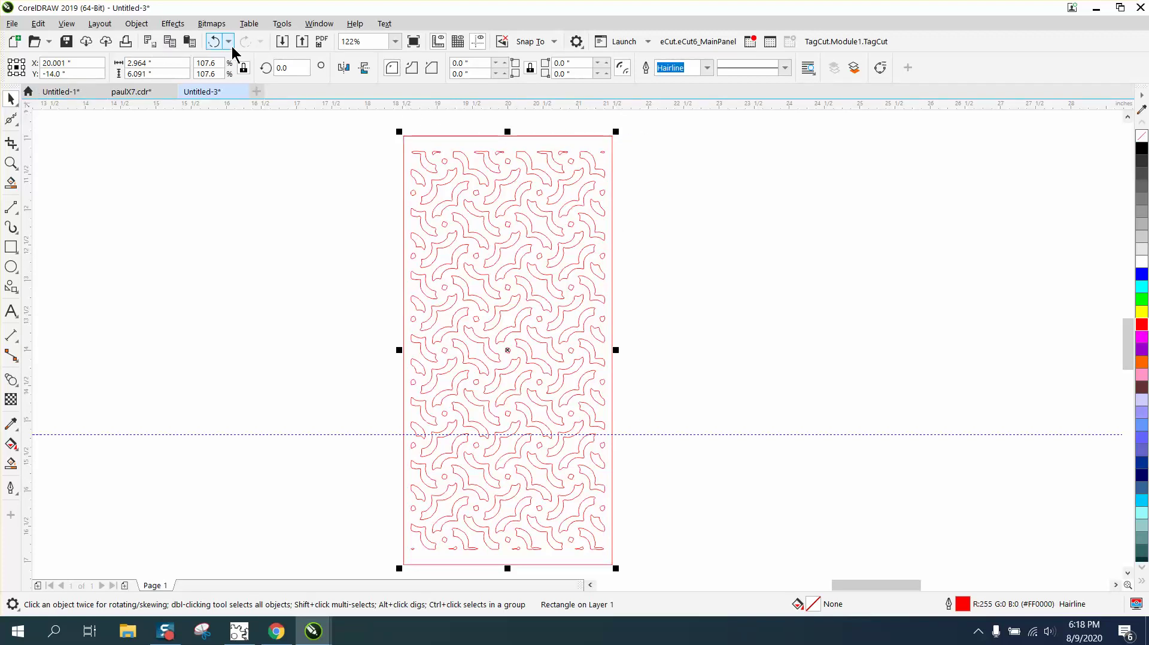
left_click(214, 41)
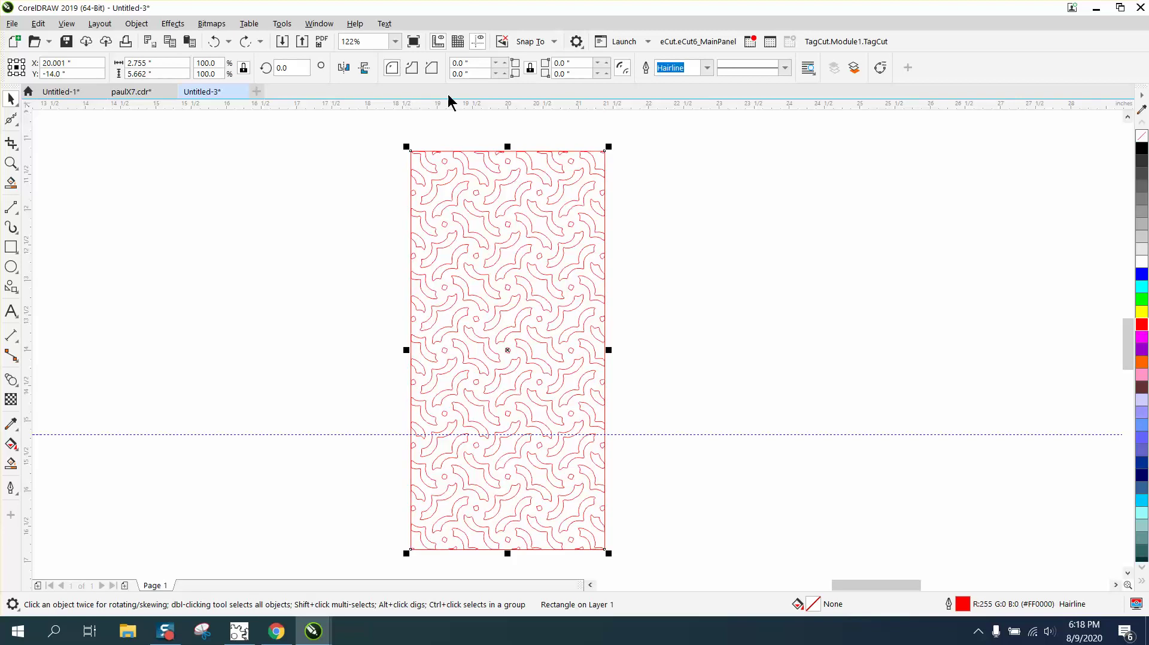
left_click_drag(608, 146, 627, 146)
Set the nudge distance to 3 inches and nudge the rectangle once to the right, clear of the swirls
left_click(285, 152)
double_click(469, 70)
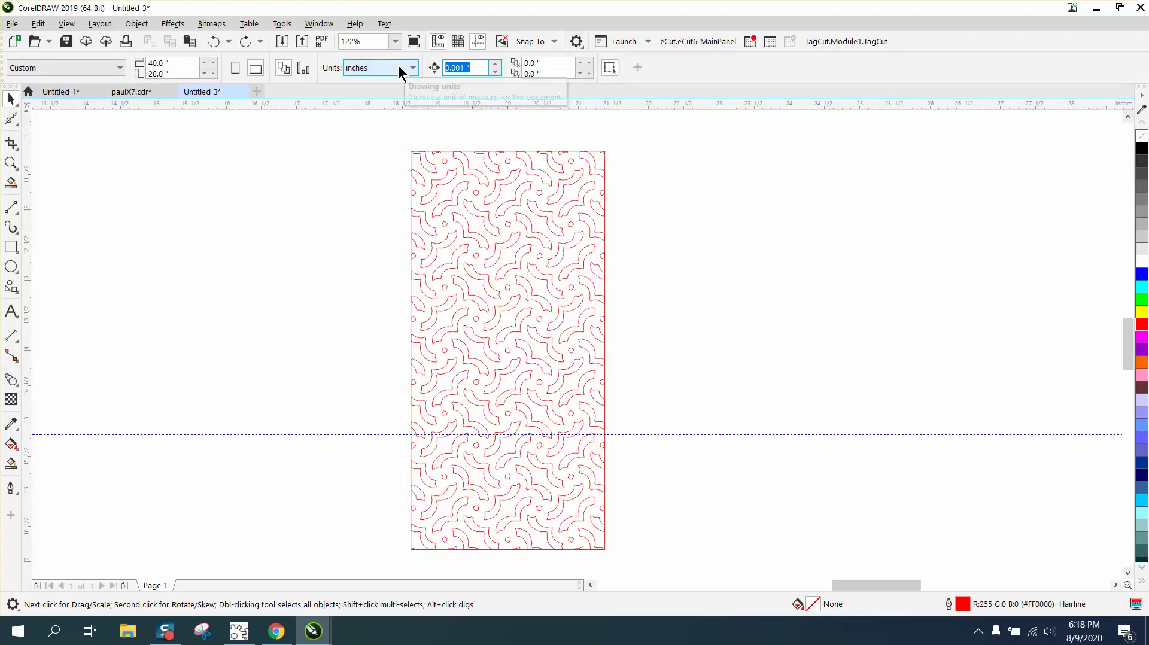
type("3")
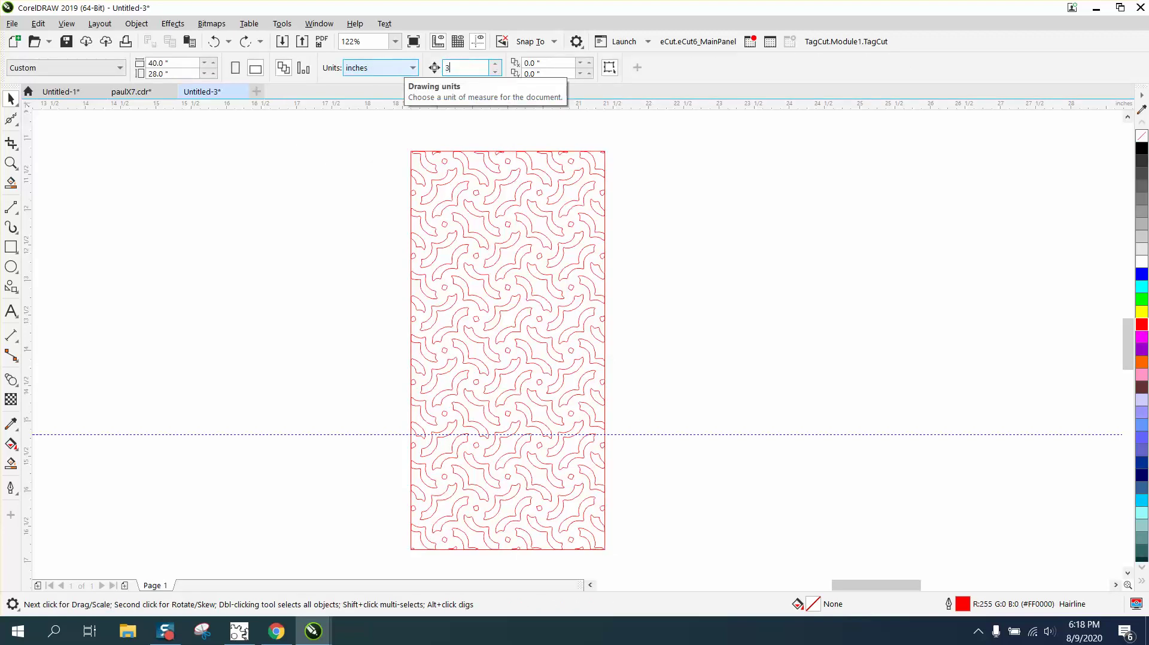
left_click(563, 153)
key("Right")
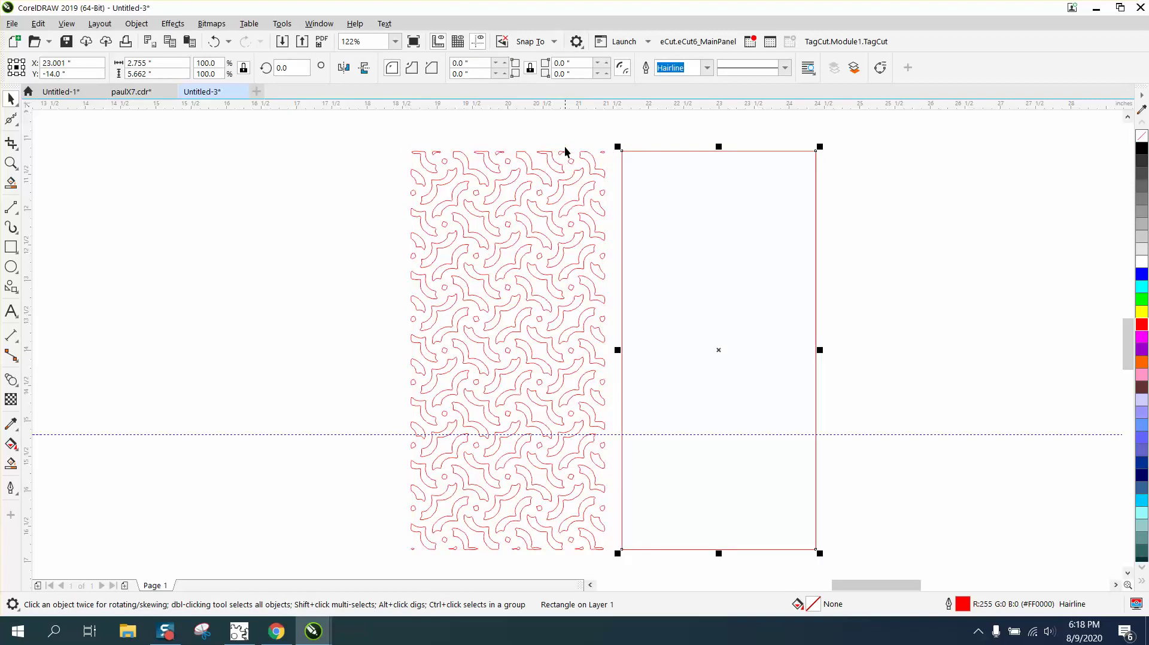
Open the Contour settings for the rectangle and choose an outside contour
left_click(172, 23)
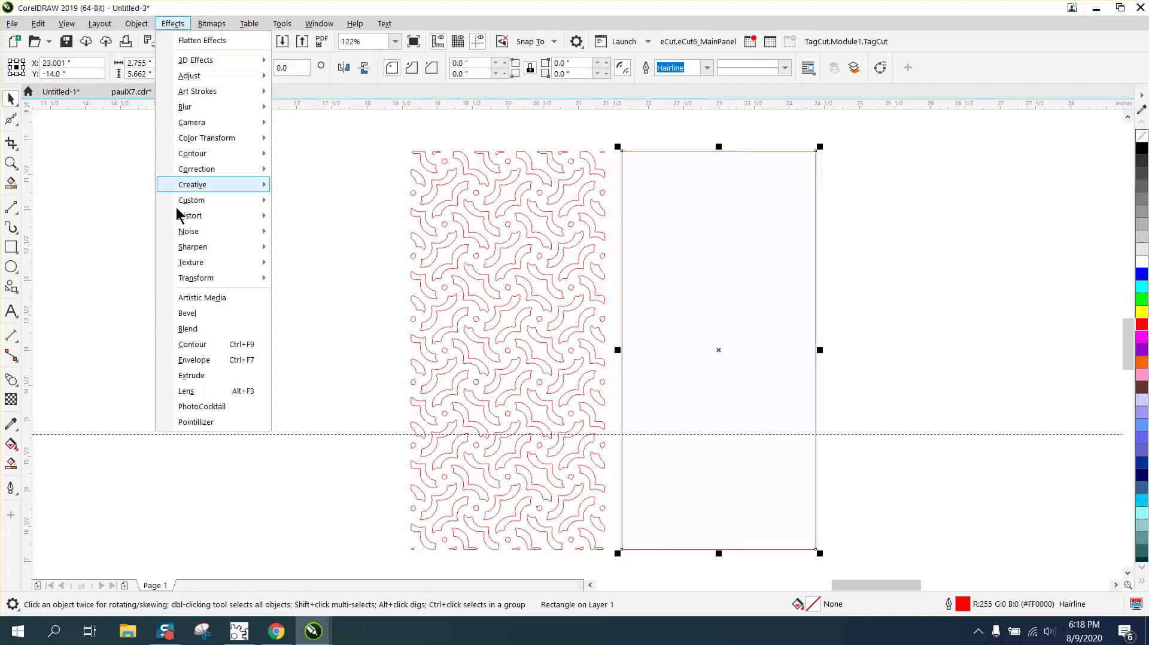
left_click(195, 345)
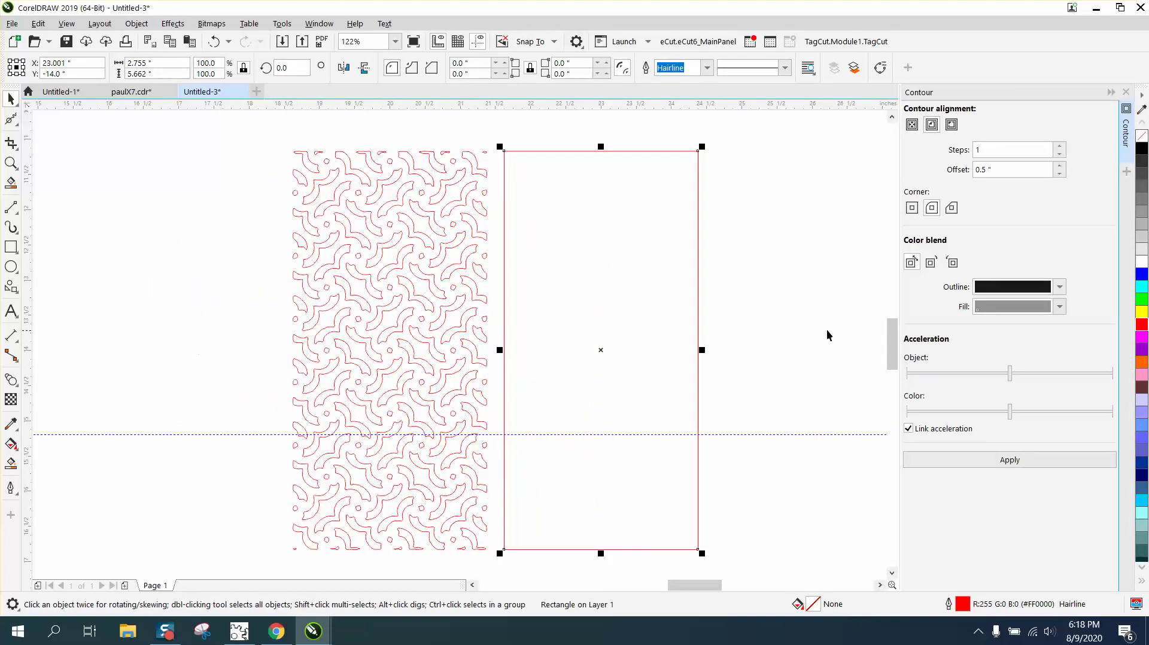
left_click(952, 124)
Try a one-step outside contour on the rectangle with a 0.5-inch offset, and undo it
left_click(995, 170)
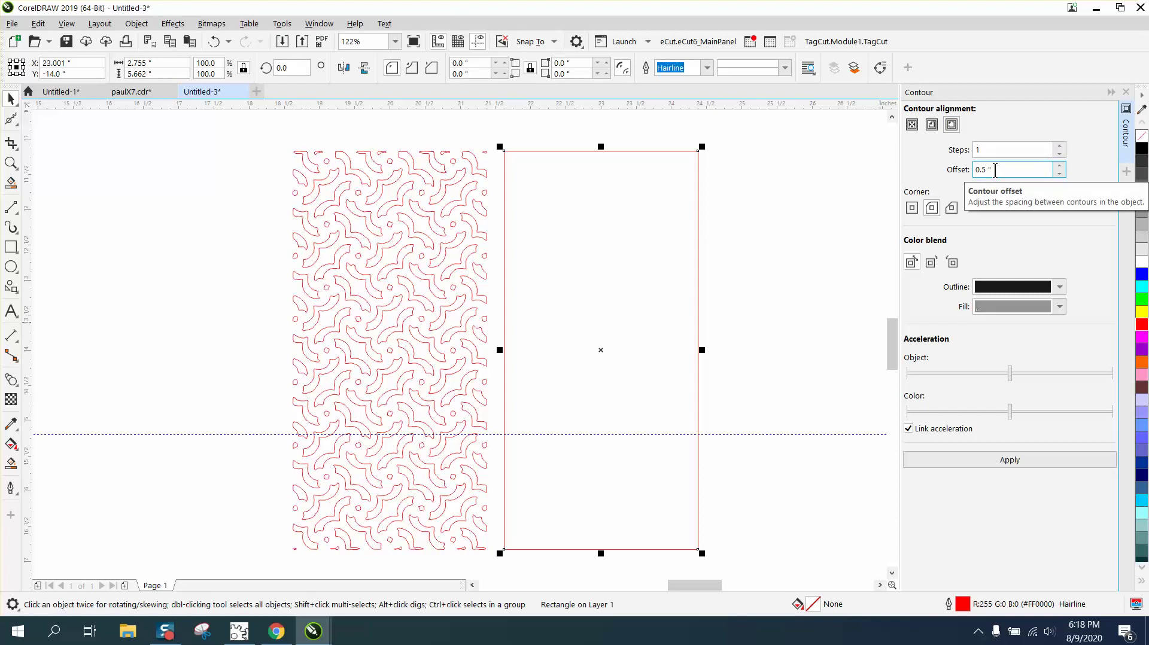
left_click(1015, 460)
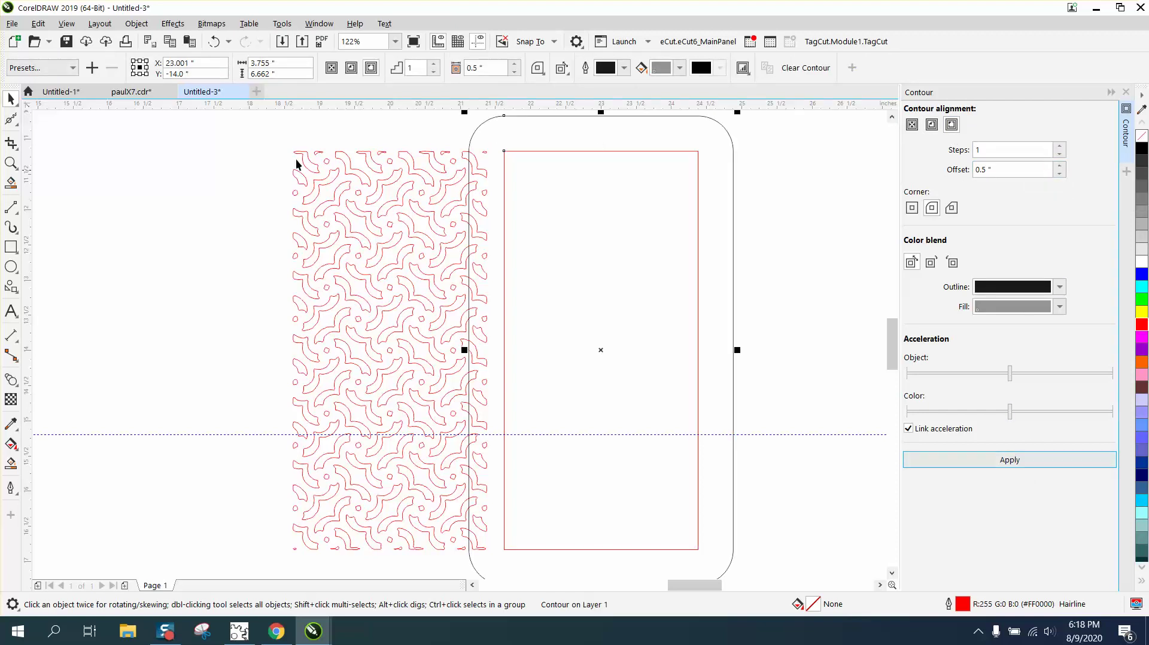
left_click(214, 41)
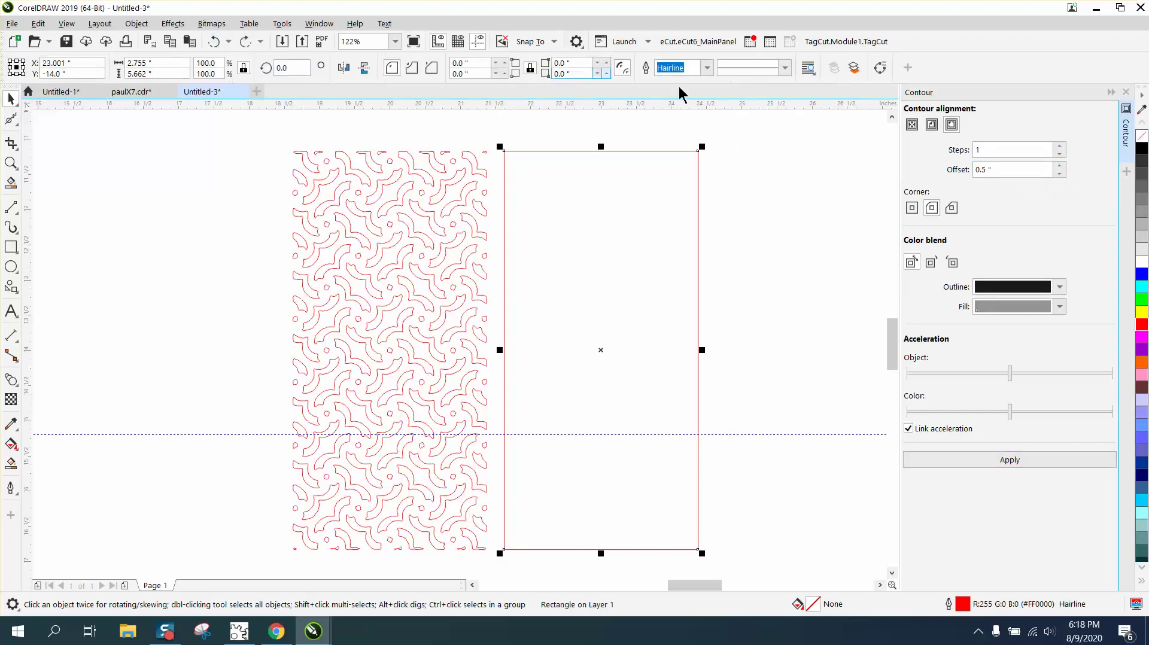
Apply a one-step outside contour to the rectangle with a 0.25-inch offset and square corners
left_click(1001, 173)
type(".25")
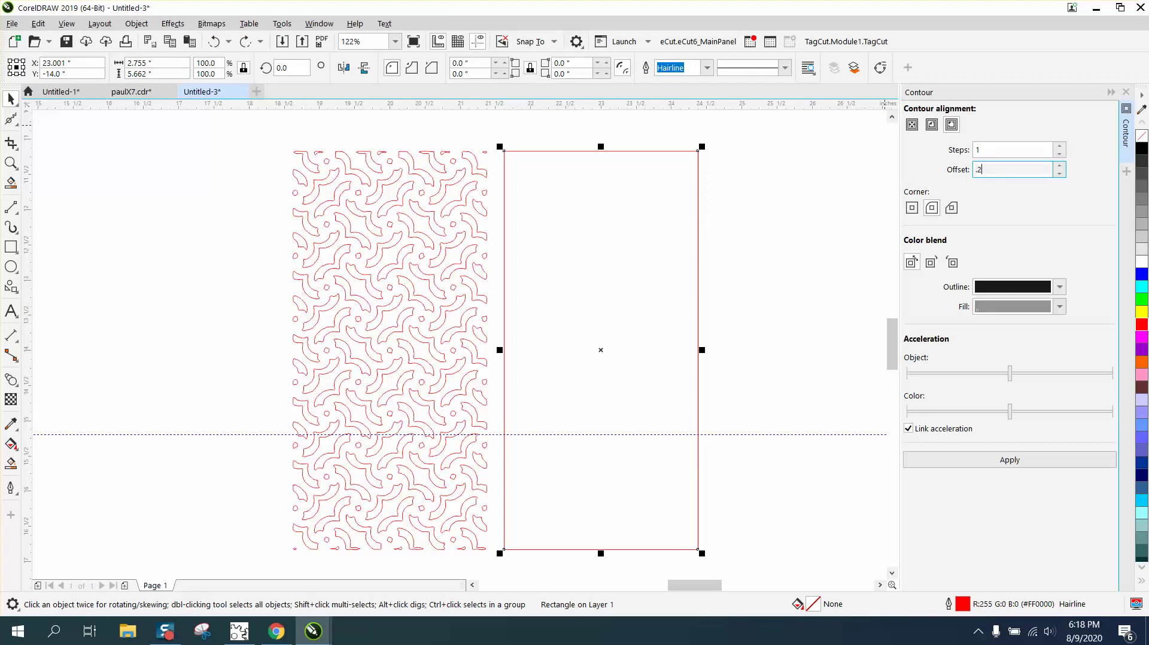
left_click(912, 208)
left_click(1006, 460)
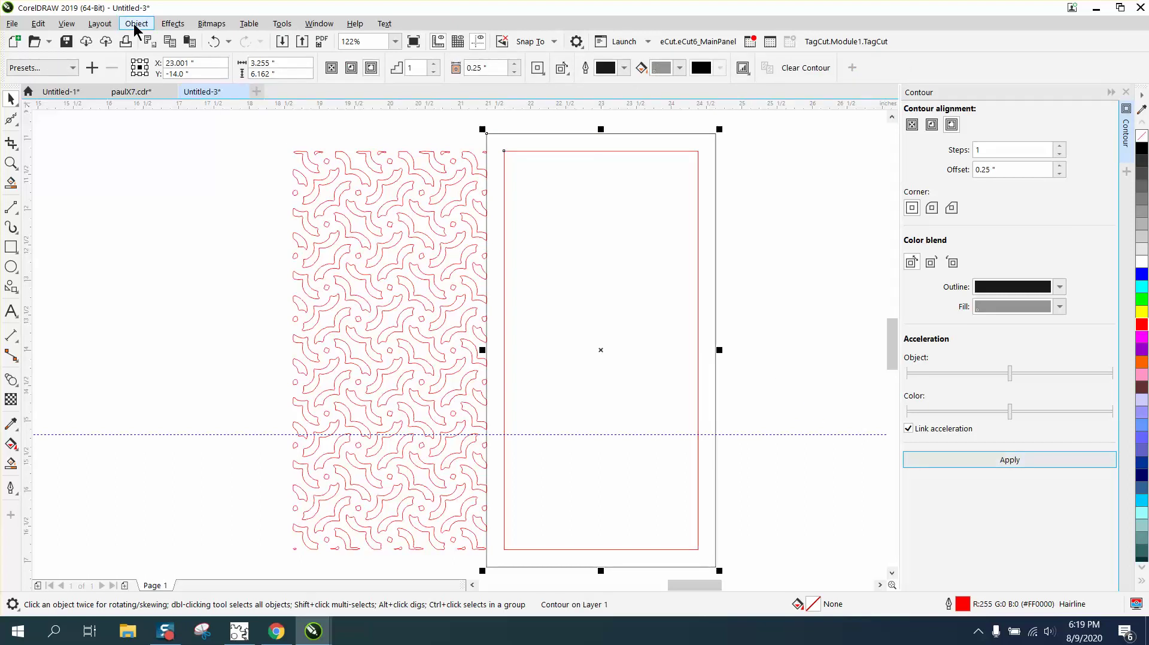
Break the contour apart and nudge the outer rectangle 3 inches left so it surrounds the swirls
left_click(100, 24)
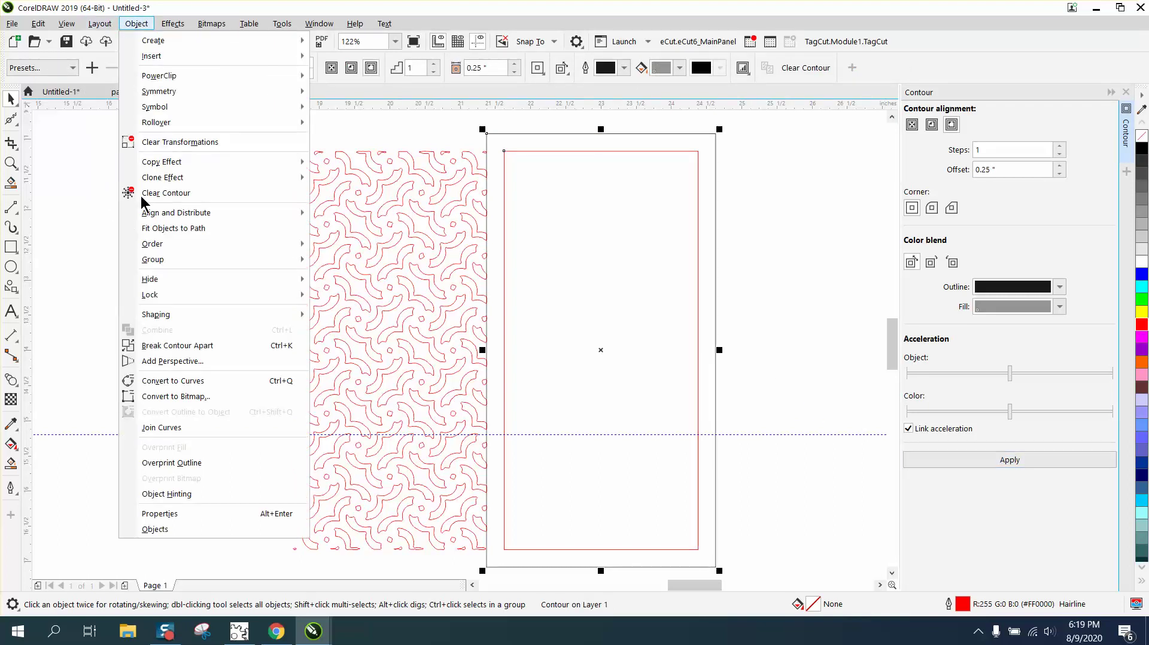
left_click(178, 346)
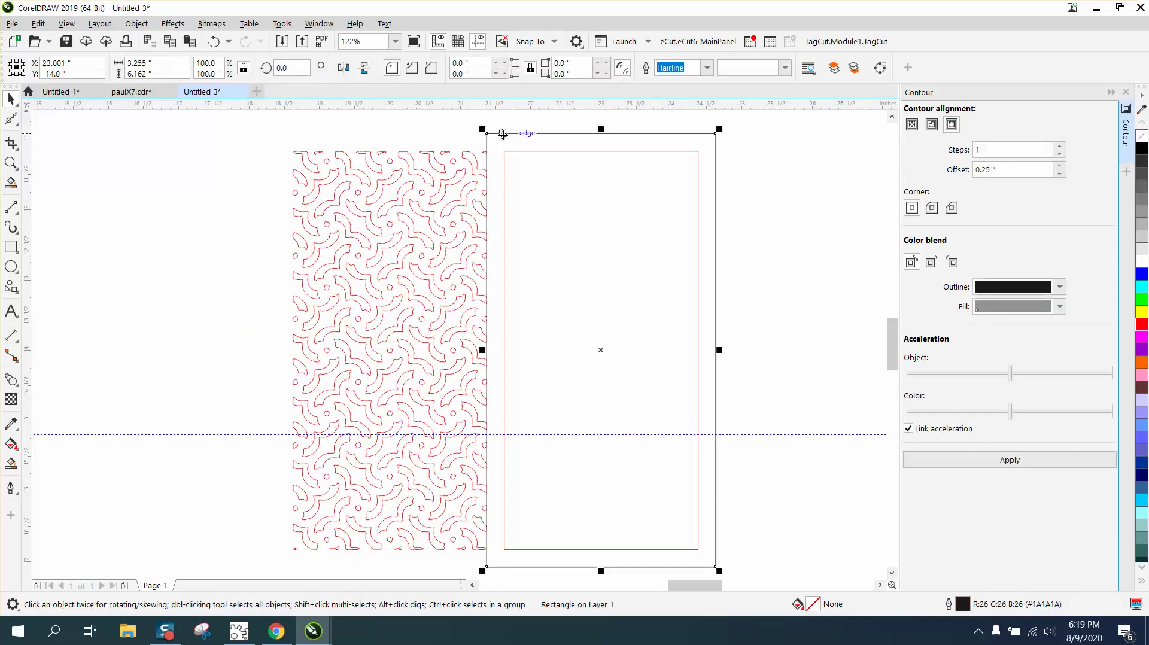
key("Left")
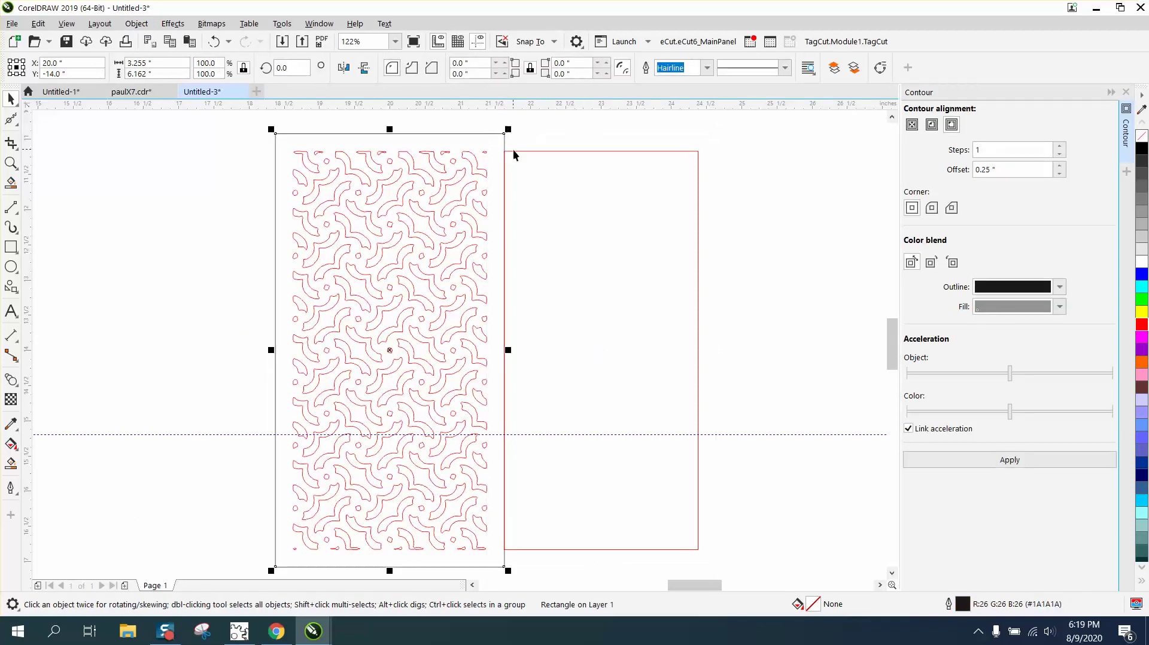
Delete the original red rectangle beside the framed swirl panel
left_click(657, 160)
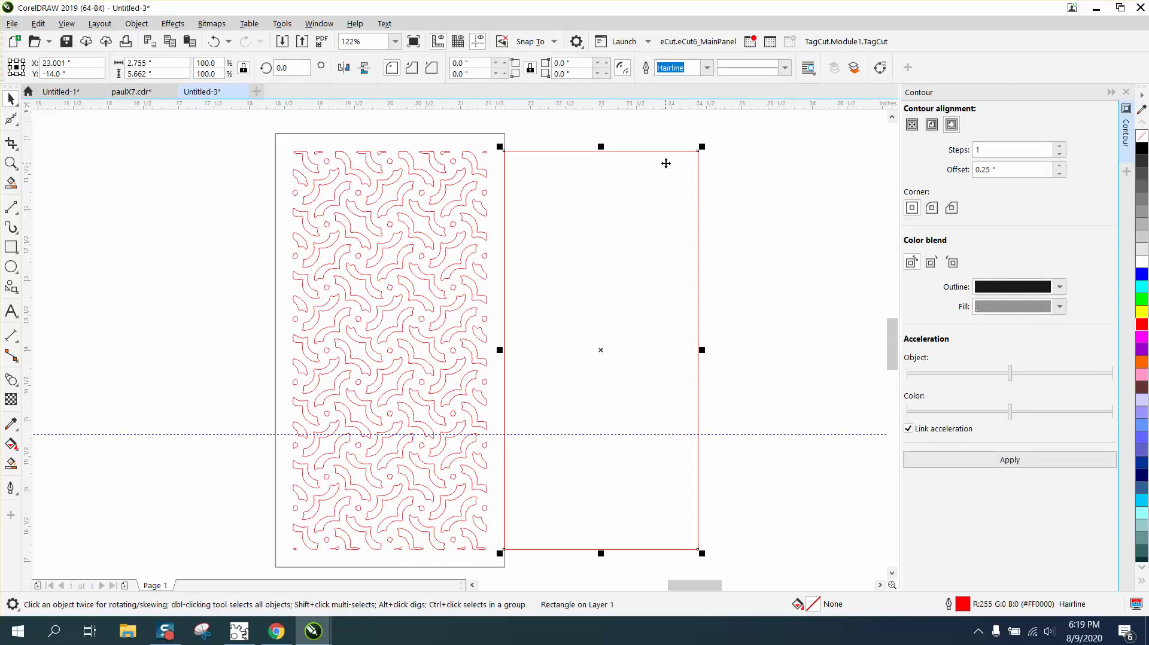
key("Escape")
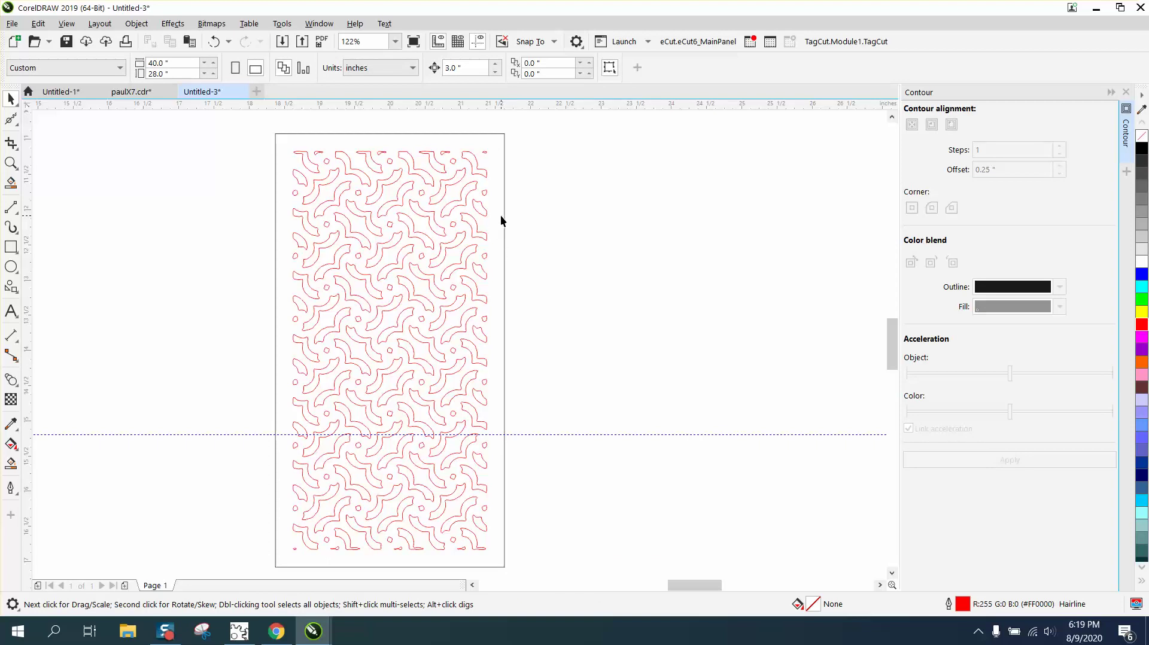
Examine the traced swirl outlines and the surrounding frame, both in close-up and as a whole panel
scroll(479, 239, "down", 3)
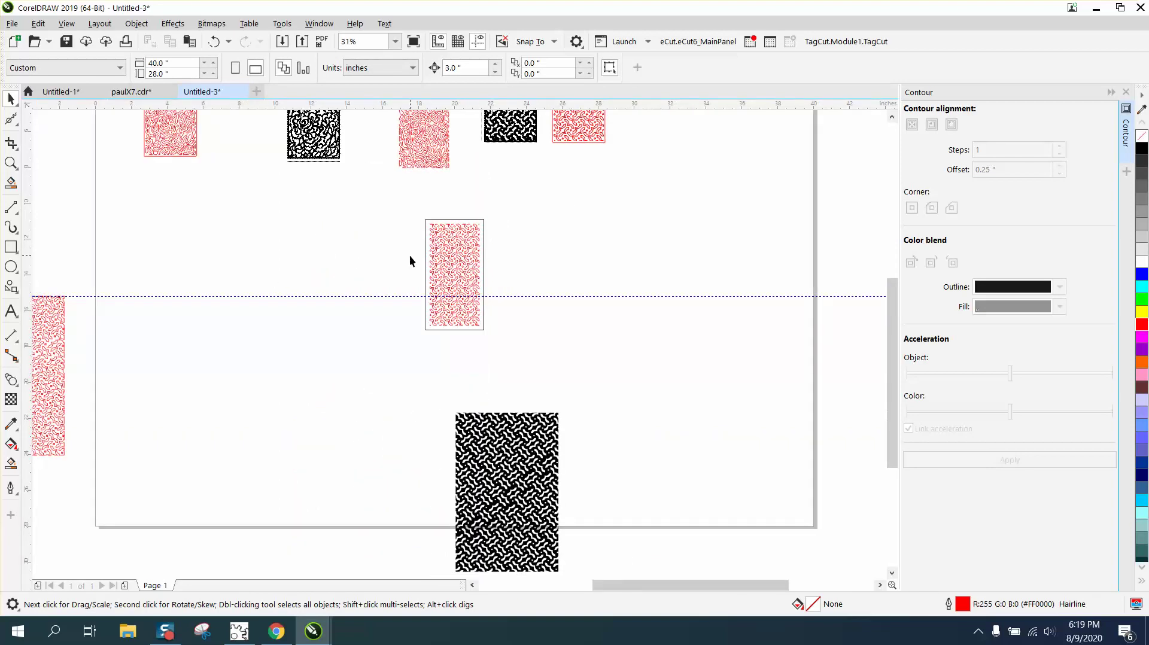
left_click(11, 163)
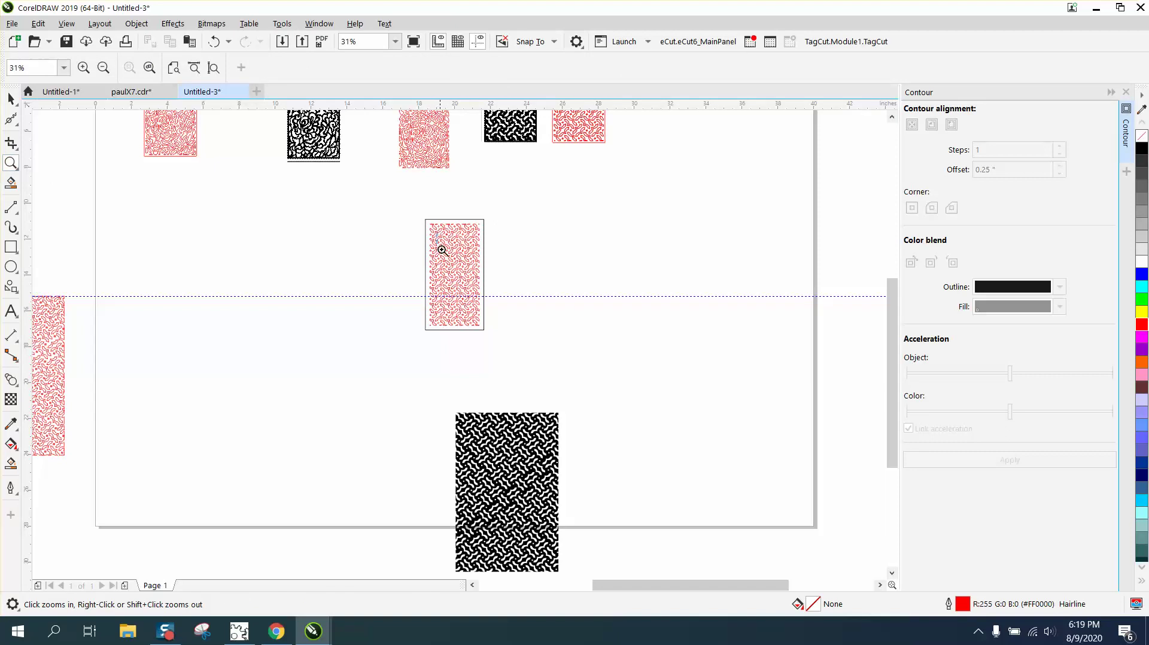
left_click_drag(441, 250, 478, 271)
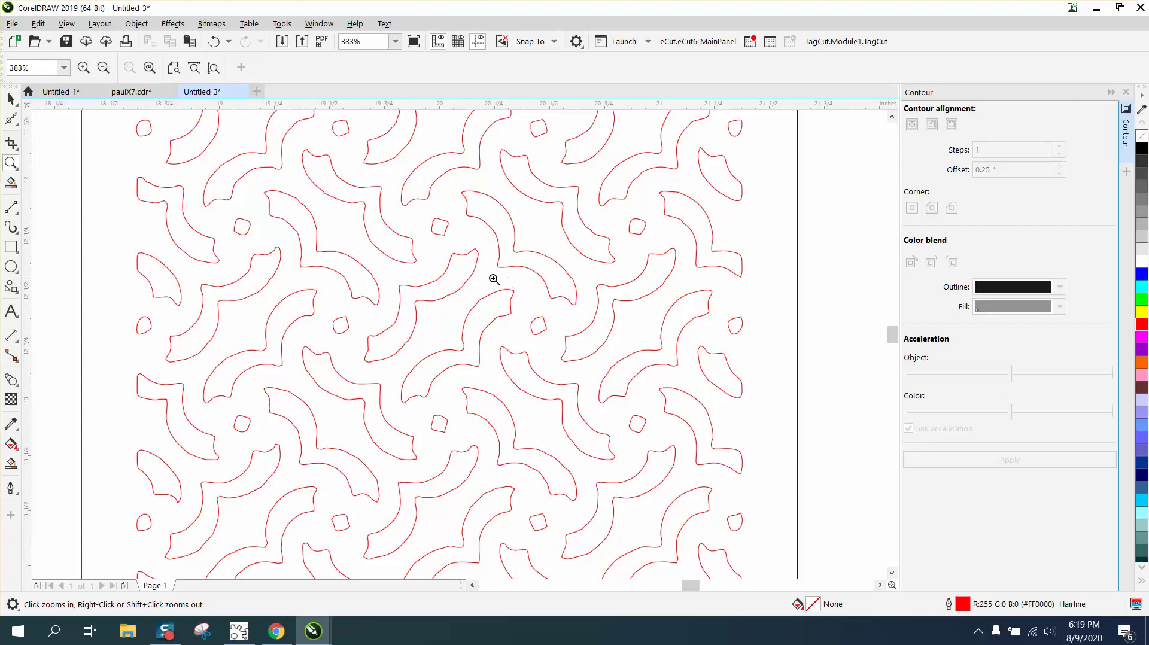
right_click(402, 335)
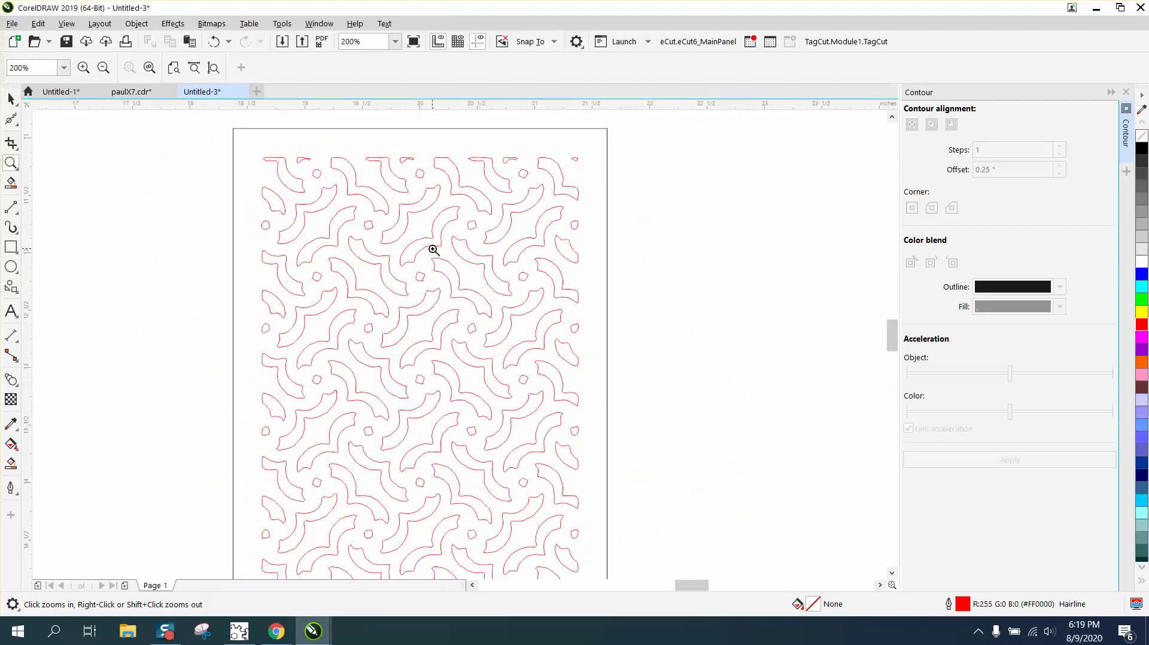
left_click_drag(465, 280, 583, 349)
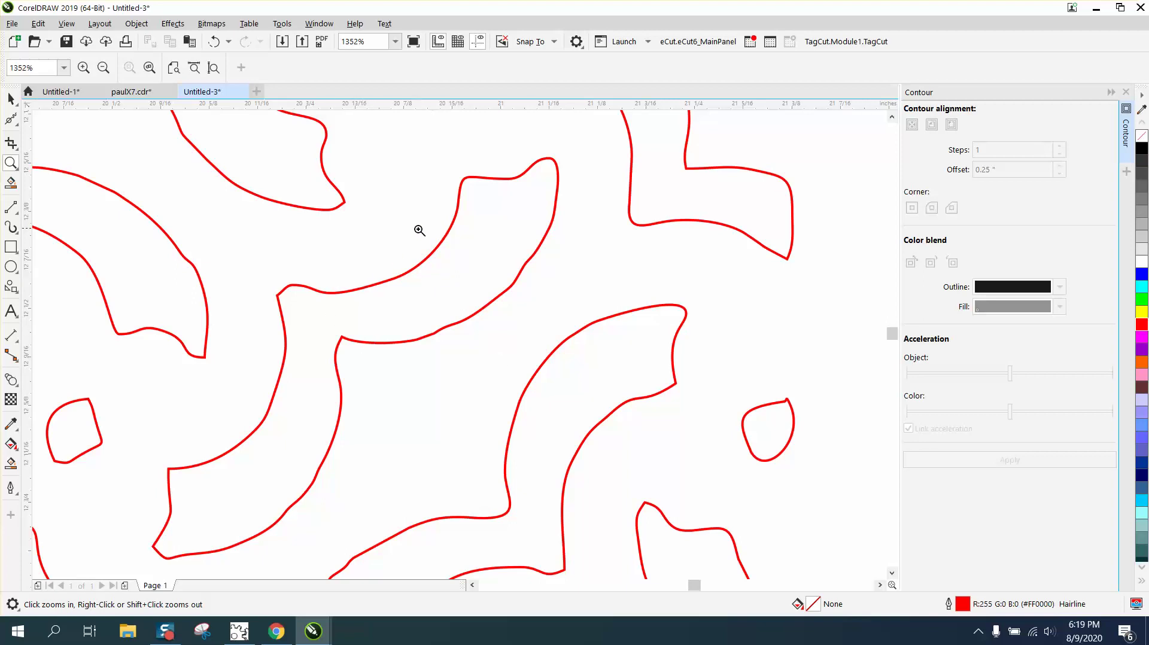
right_click(159, 215)
right_click(261, 244)
right_click(328, 259)
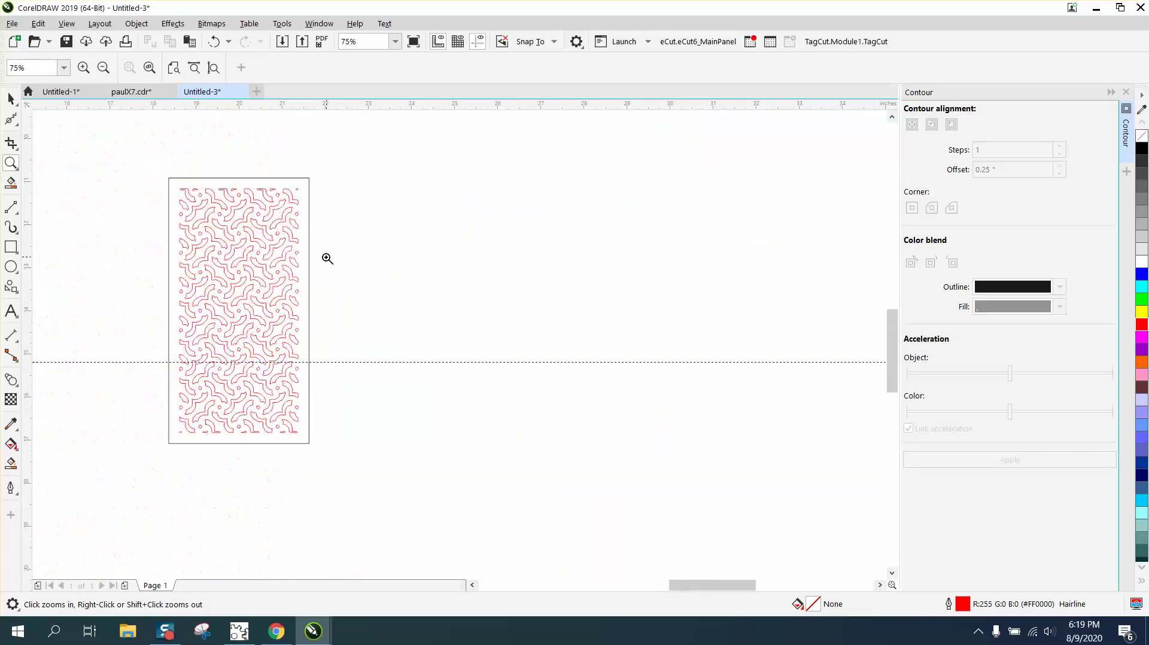
left_click_drag(163, 177, 377, 444)
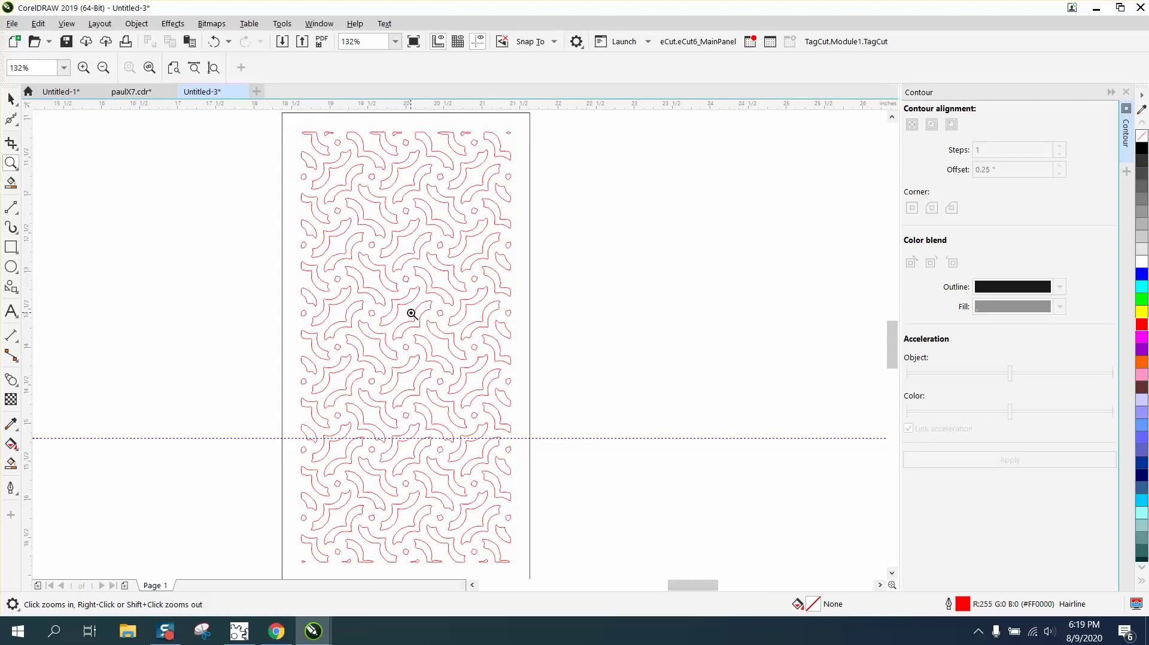